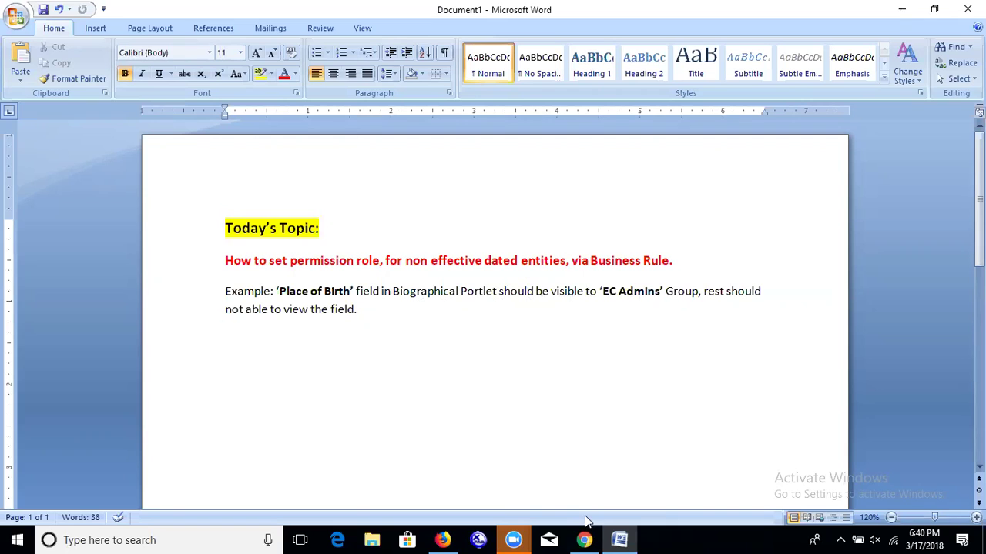
In the SuccessFactors window, show the System Admin role's Employee Data permissions and start find-in-page.
{"action": "mouse_move", "coordinate": [589, 539]}
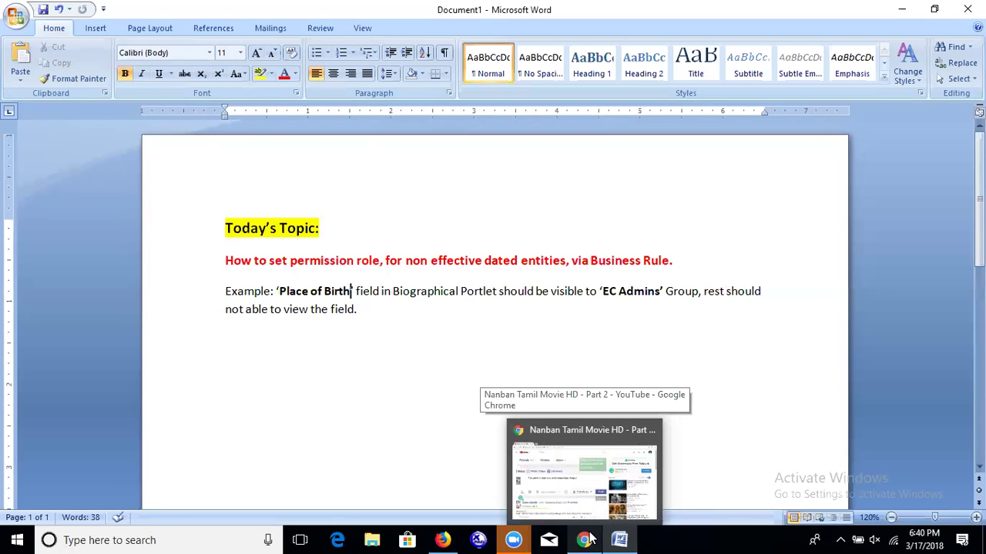
{"action": "mouse_move", "coordinate": [434, 537]}
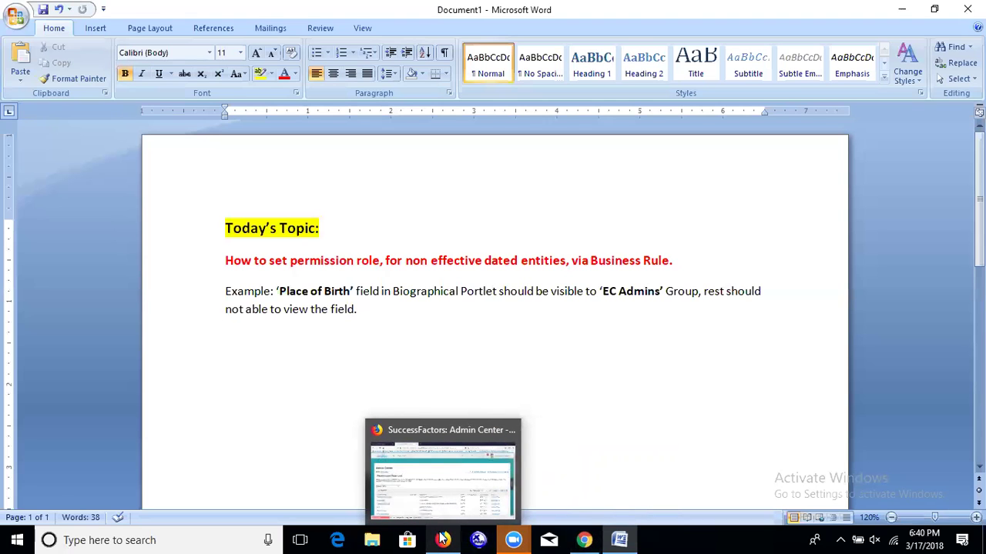
{"action": "left_click", "coordinate": [443, 539]}
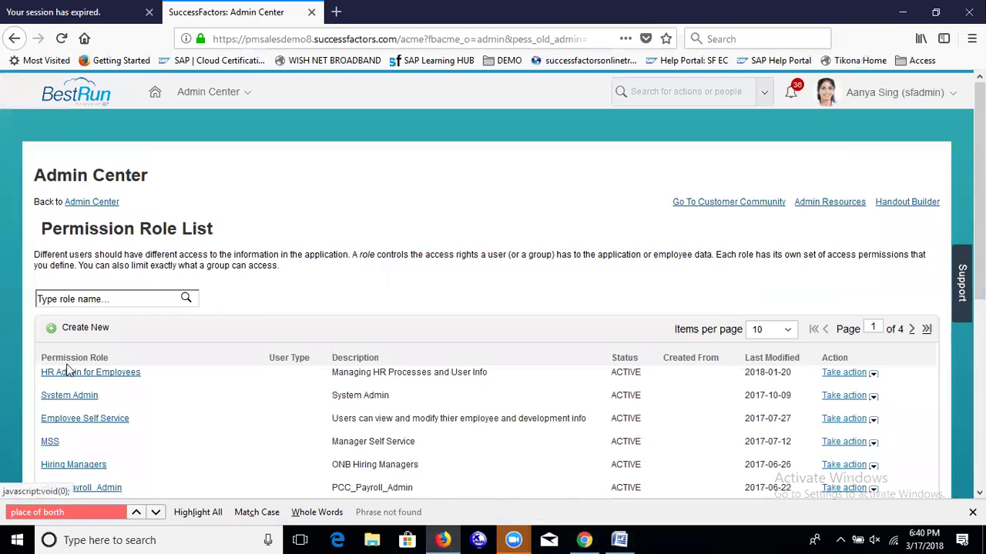
{"action": "left_click", "coordinate": [76, 396]}
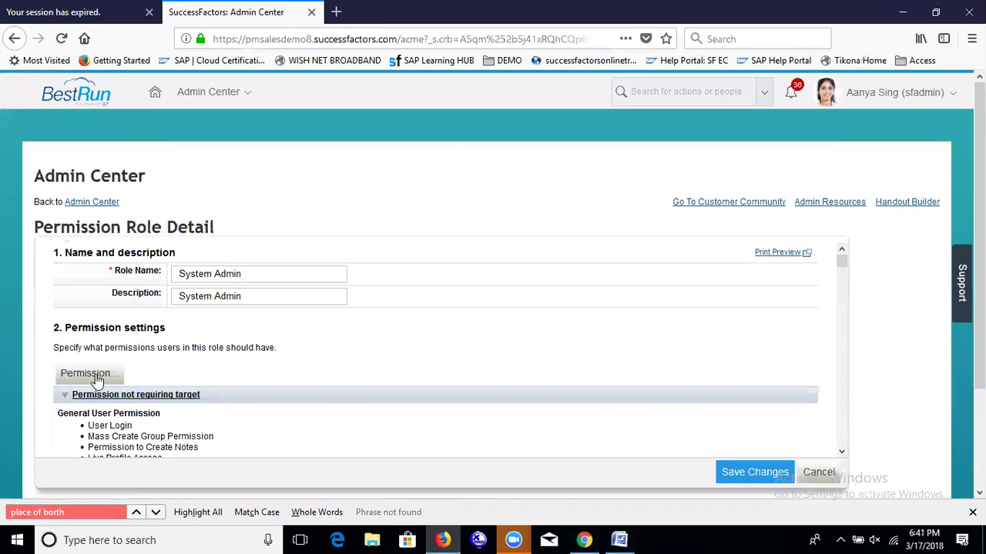
{"action": "left_click", "coordinate": [91, 374]}
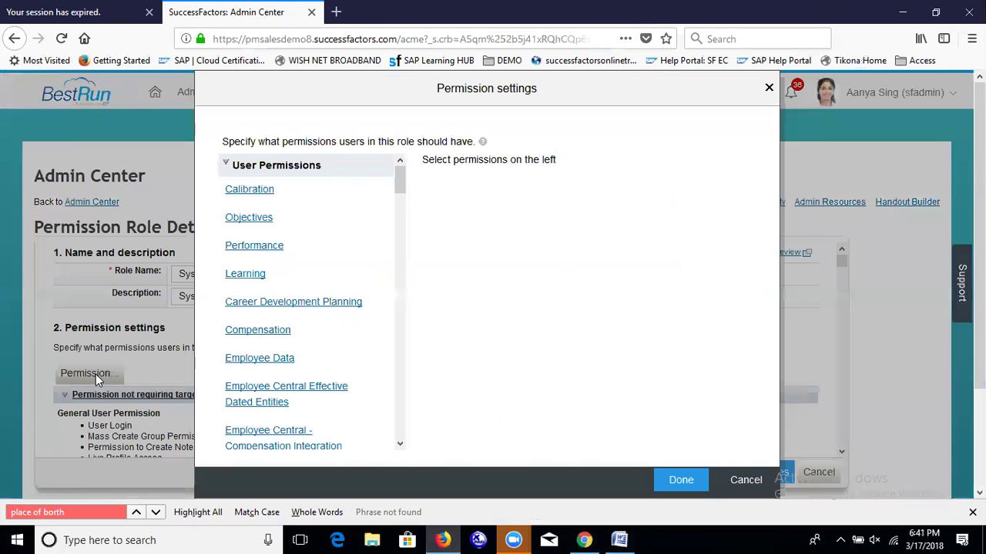
{"action": "left_click", "coordinate": [277, 362]}
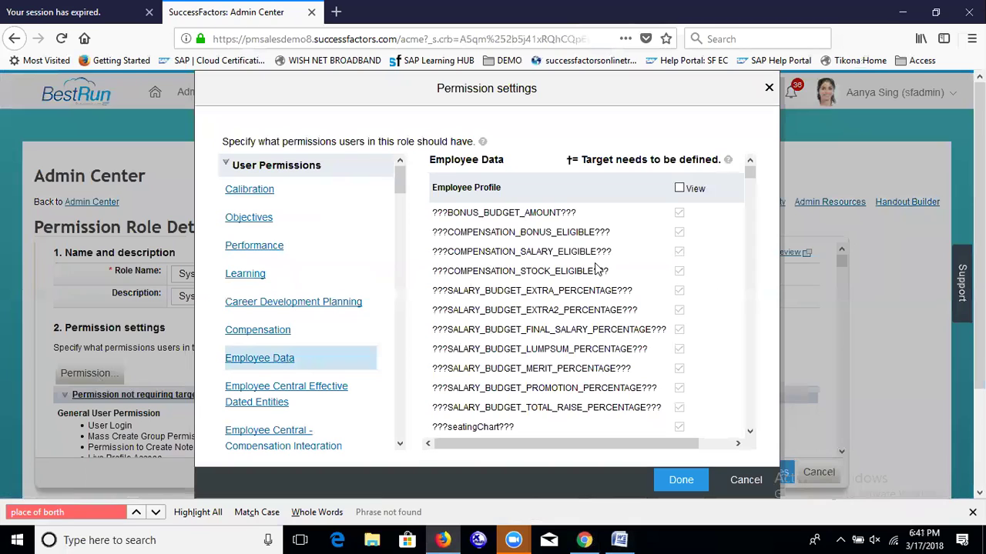
{"action": "key", "text": "ctrl+f"}
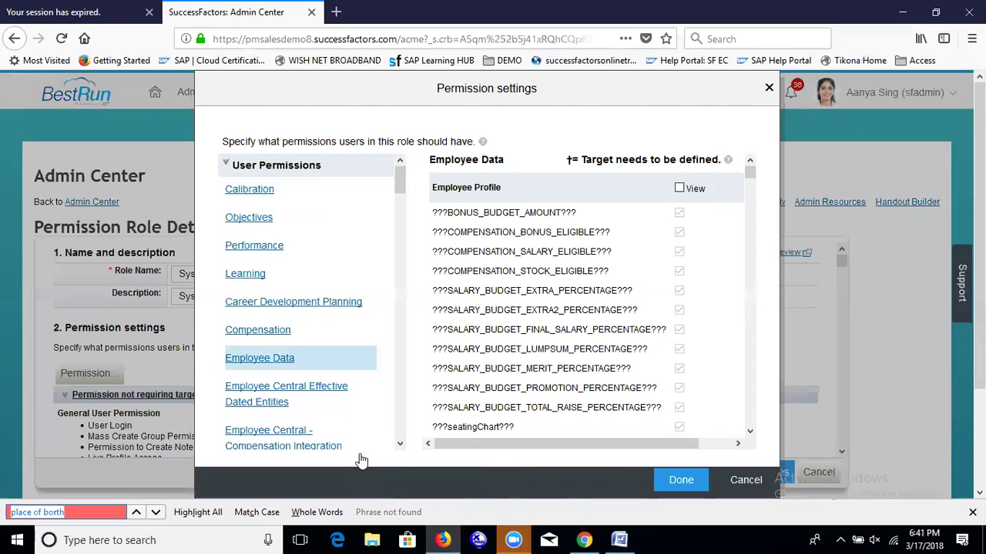
Cancel the permission settings, then reach Configure Business Rules by searching 'configure business r'.
{"action": "left_click", "coordinate": [754, 485]}
{"action": "left_click", "coordinate": [660, 90]}
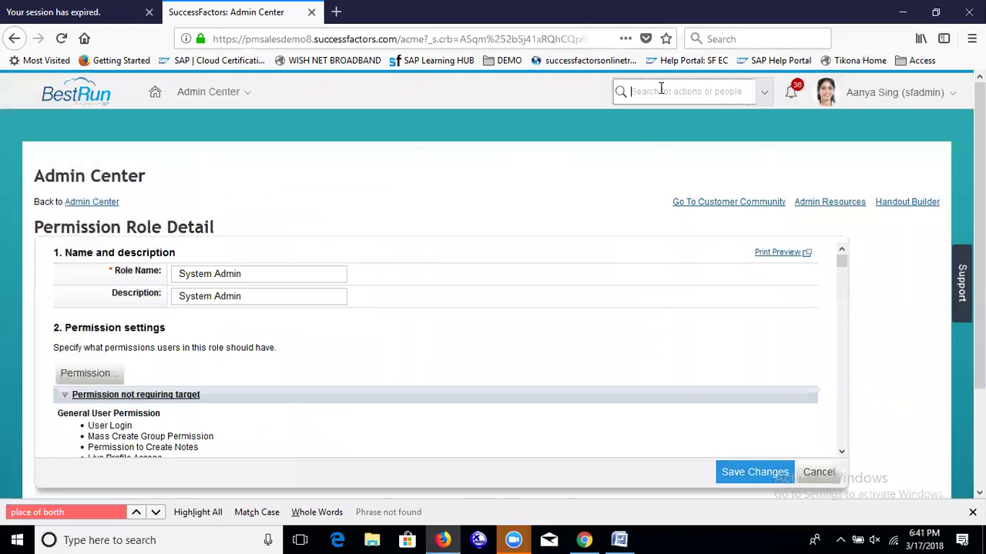
{"action": "type", "text": "confi"}
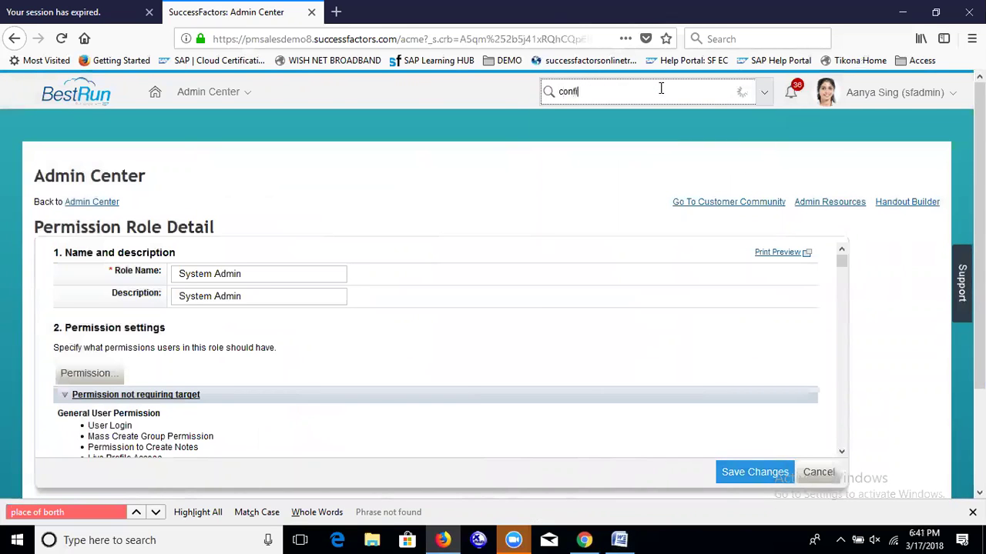
{"action": "type", "text": "gure business r"}
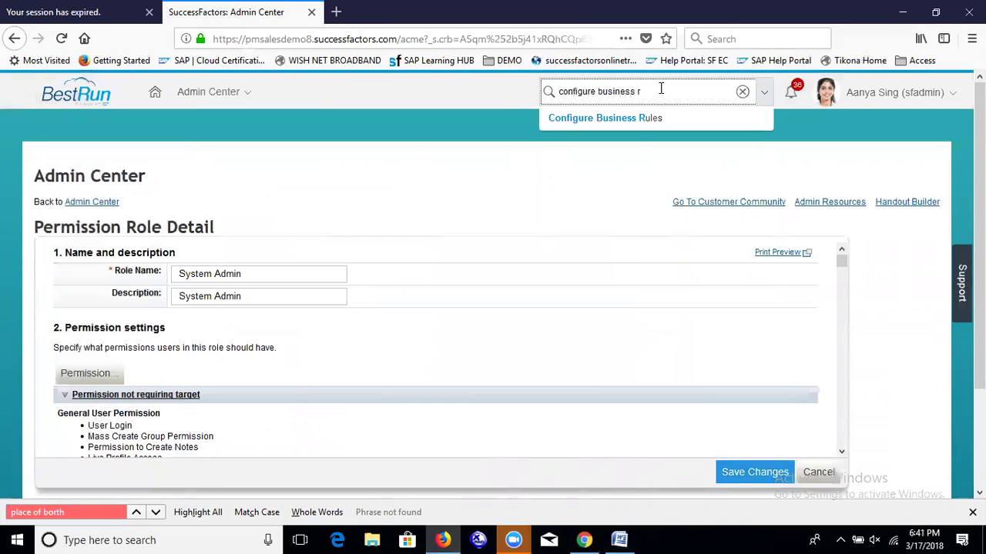
{"action": "left_click", "coordinate": [638, 119]}
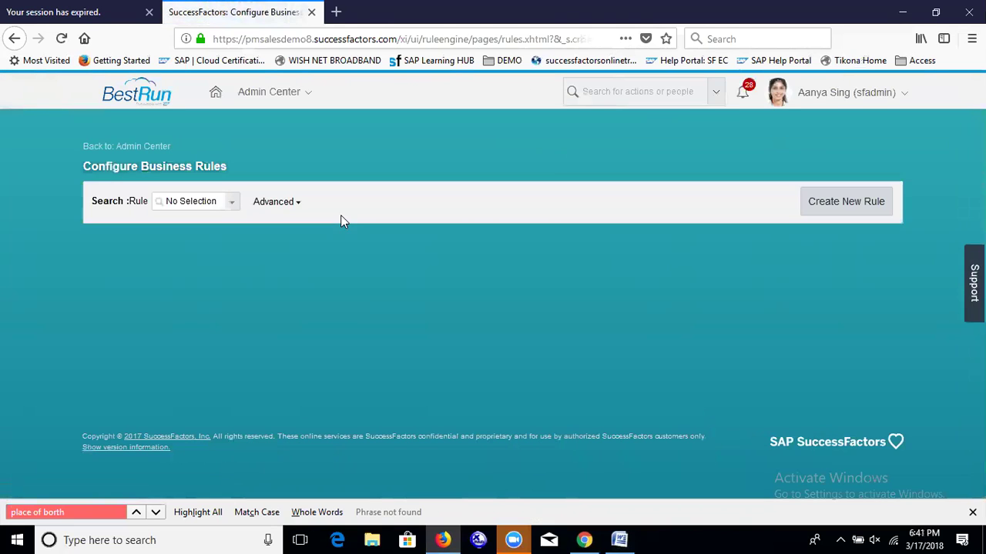
Create a new rule with the Basic scenario and scroll to its empty name, ID and type fields.
{"action": "left_click", "coordinate": [838, 215]}
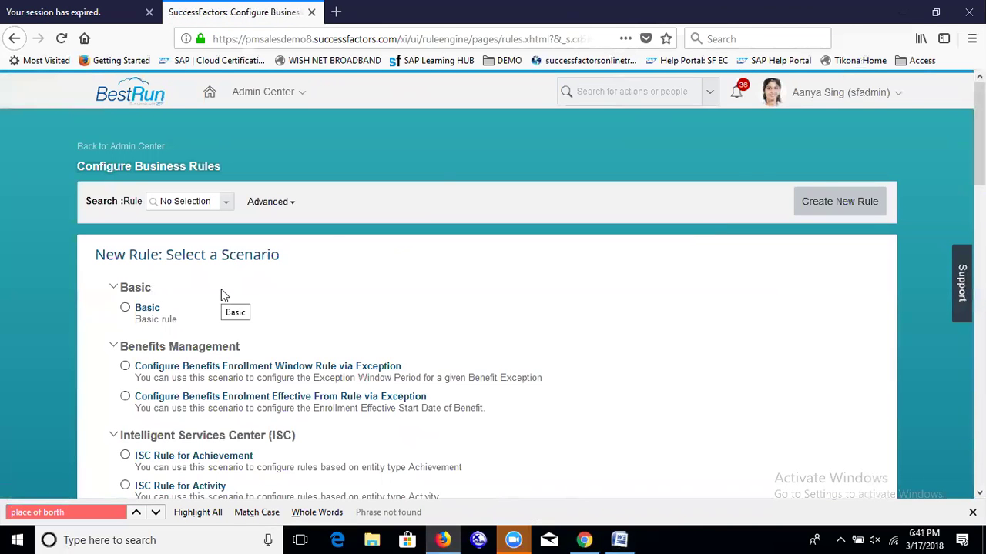
{"action": "left_click", "coordinate": [125, 308]}
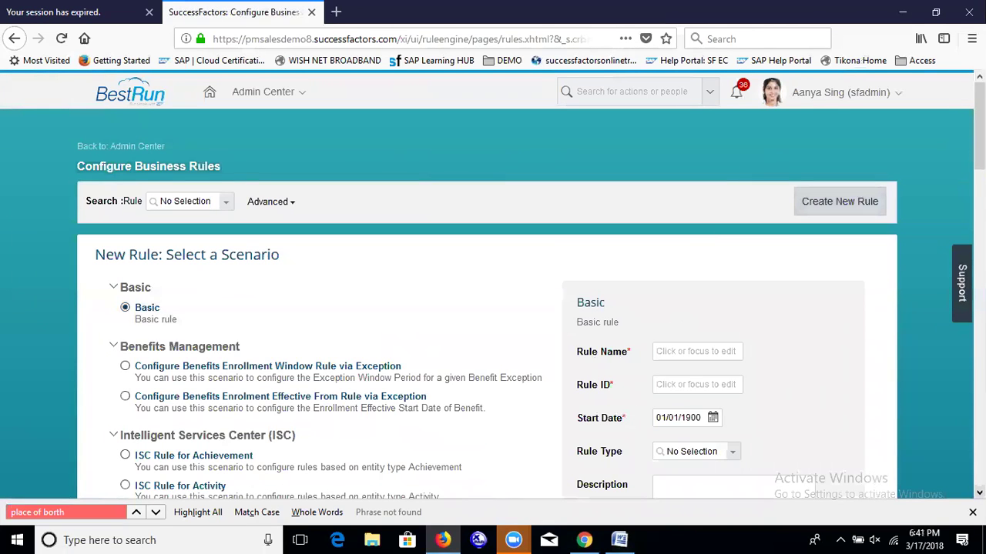
{"action": "scroll", "coordinate": [766, 436], "scroll_direction": "down", "scroll_amount": 5}
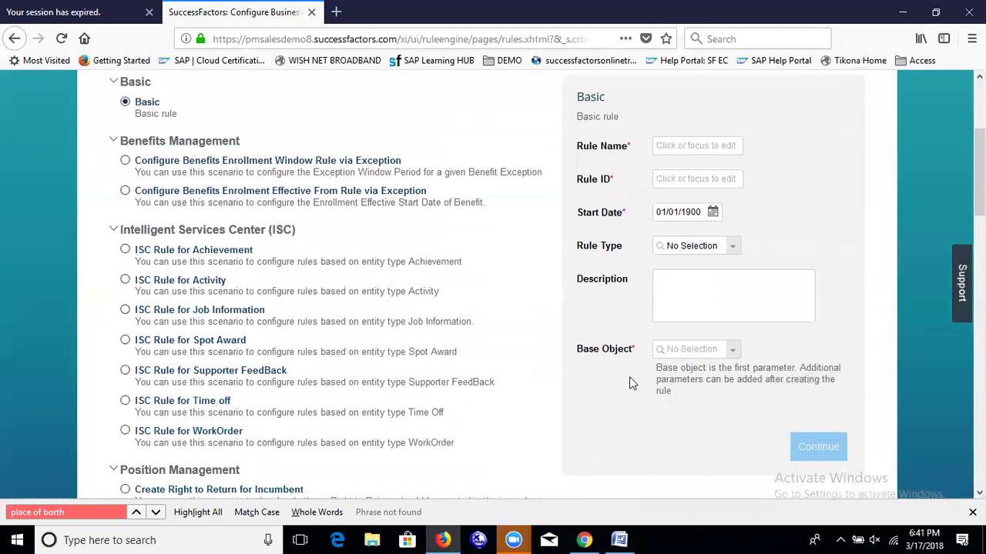
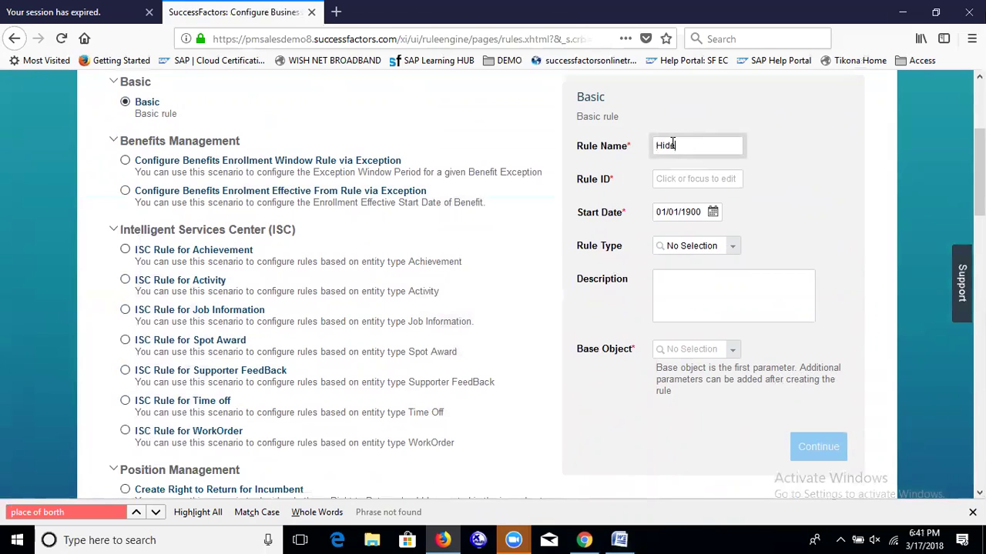
Name the rule Hide_Bth_place, described as "Hide 'Place of Birth' field, only EC Admins can see that".
{"action": "type", "text": "Bth_place"}
{"action": "left_click", "coordinate": [706, 305]}
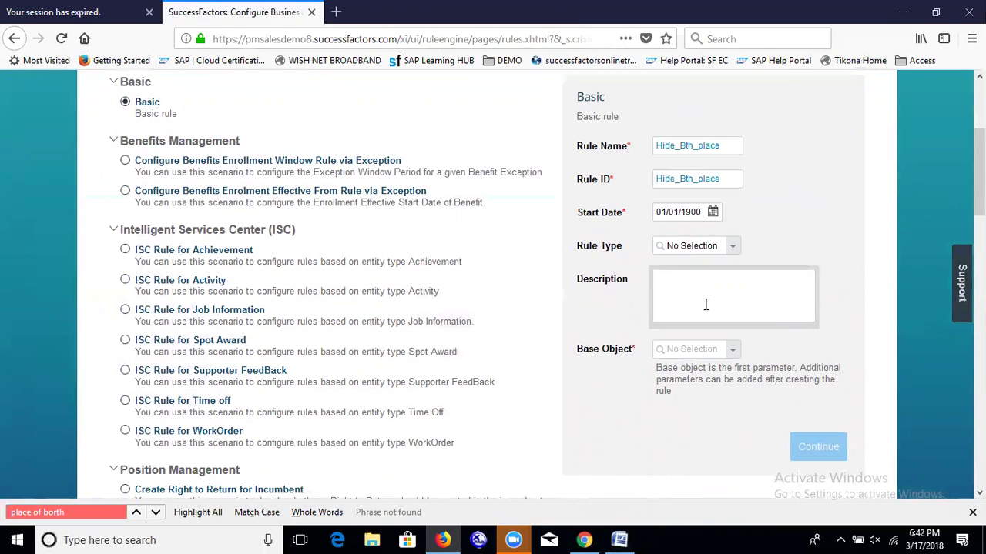
{"action": "type", "text": "Hide 'Place of Birth' field"}
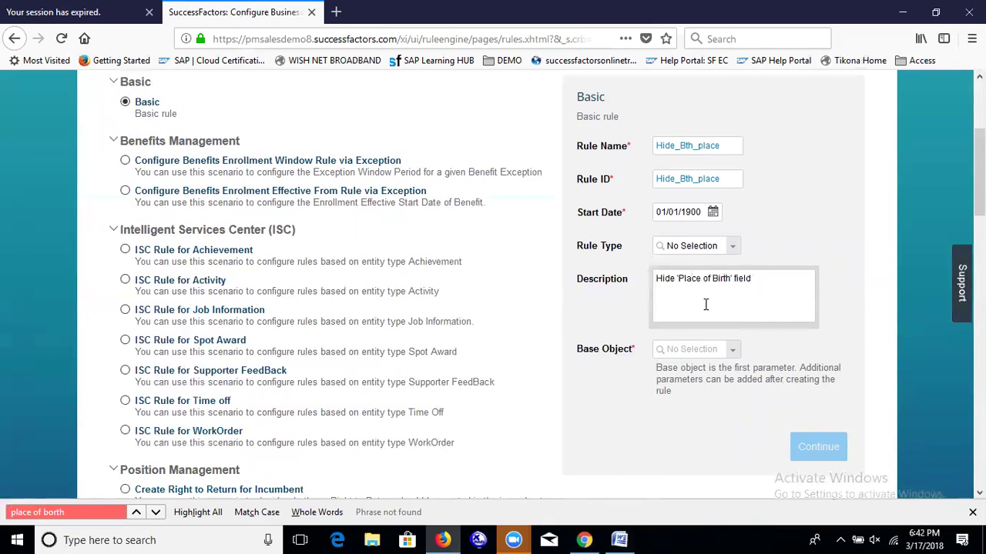
{"action": "type", "text": ", only EC Admins can see"}
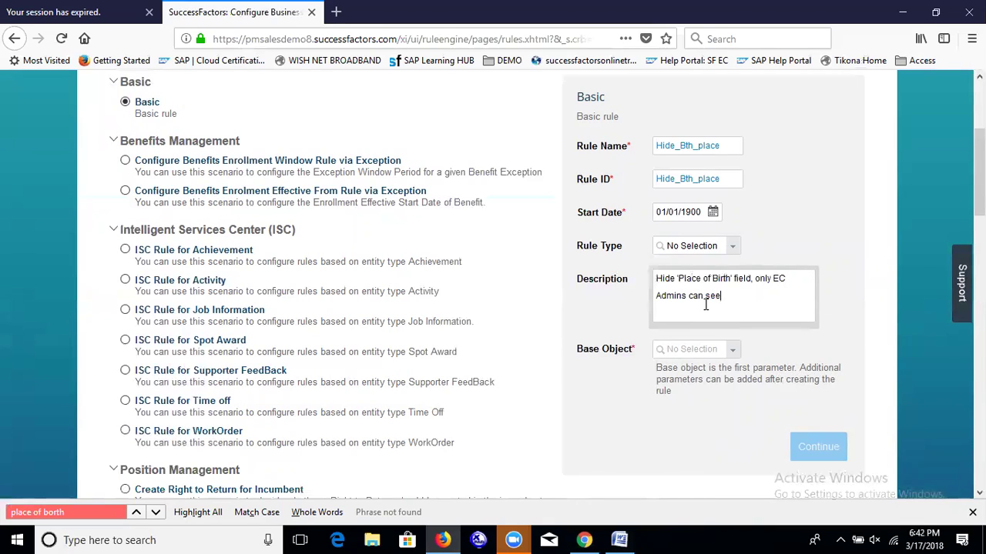
{"action": "type", "text": " that"}
Set the base object to Biographical Information Model and create the rule.
{"action": "left_click", "coordinate": [709, 349]}
{"action": "type", "text": "biogra"}
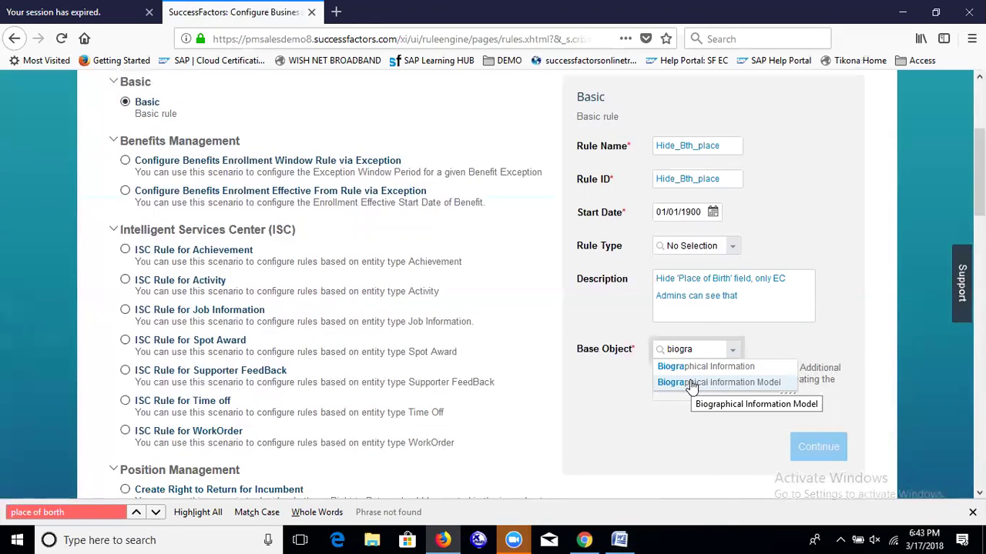
{"action": "left_click", "coordinate": [691, 383]}
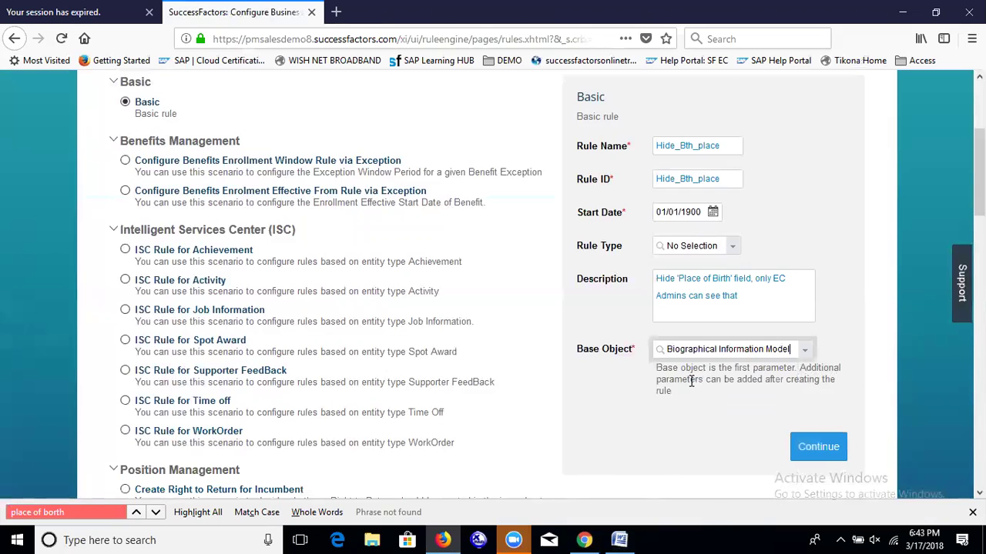
{"action": "left_click", "coordinate": [819, 450]}
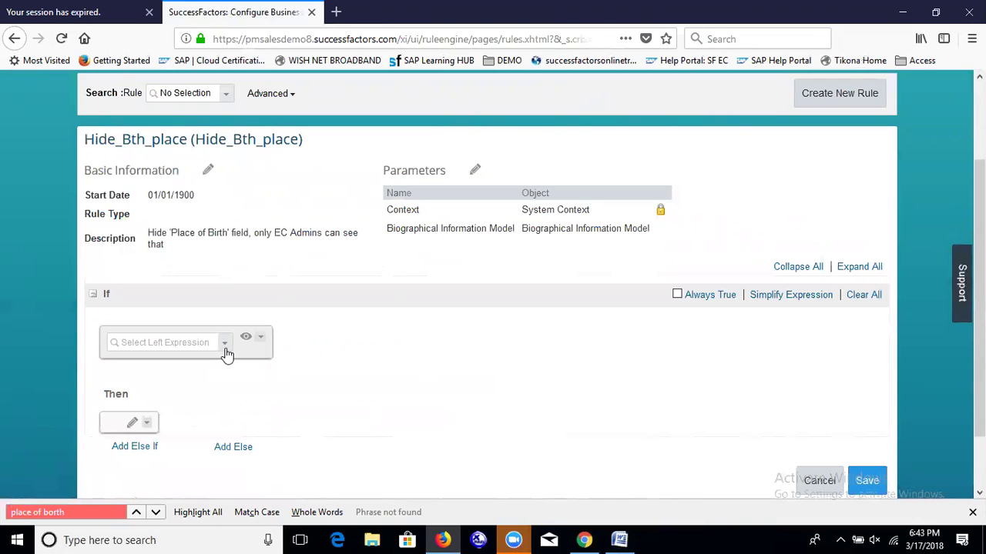
Use Is User in Permission Group as the rule's If condition.
{"action": "left_click", "coordinate": [226, 350]}
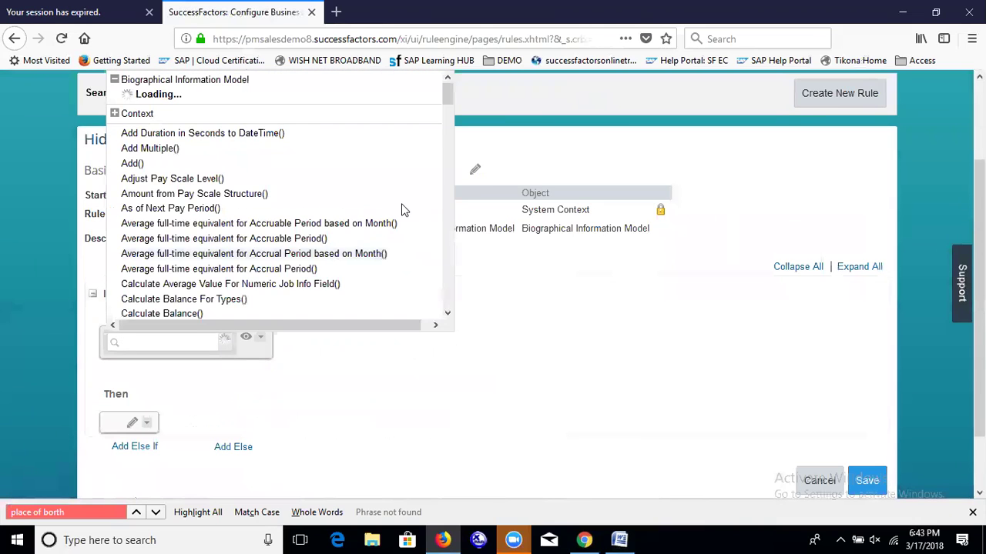
{"action": "left_click_drag", "start_coordinate": [447, 96], "coordinate": [449, 262]}
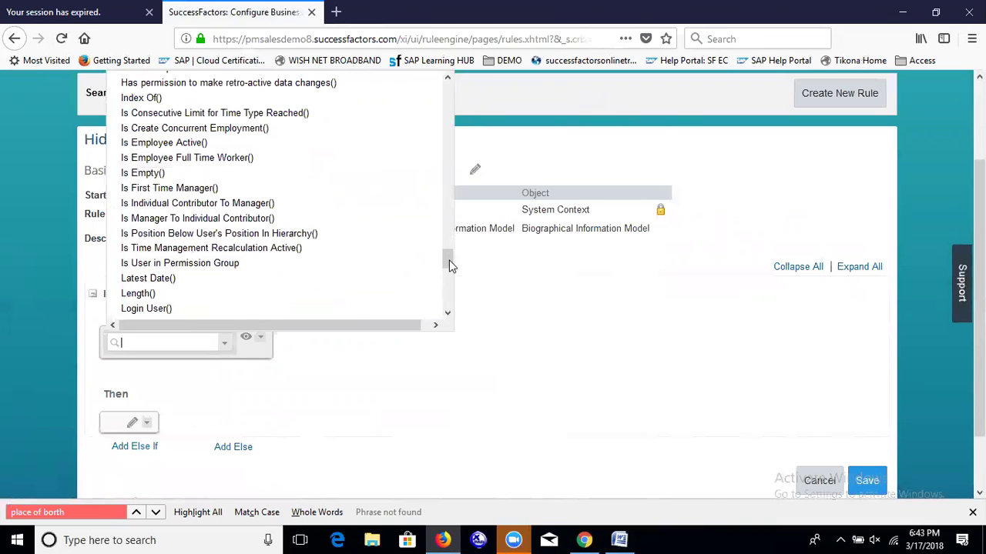
{"action": "left_click", "coordinate": [183, 267]}
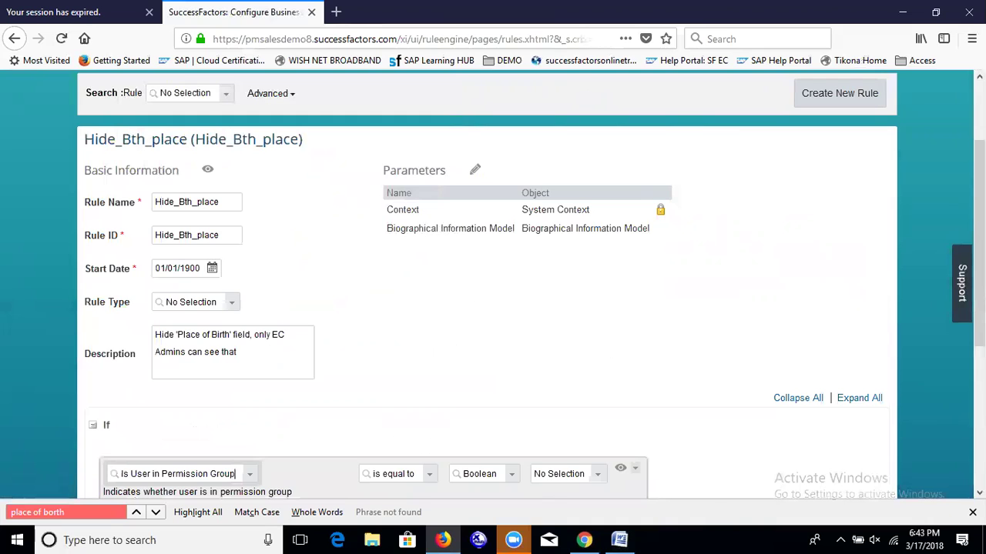
{"action": "scroll", "coordinate": [898, 472], "scroll_direction": "down", "scroll_amount": 5}
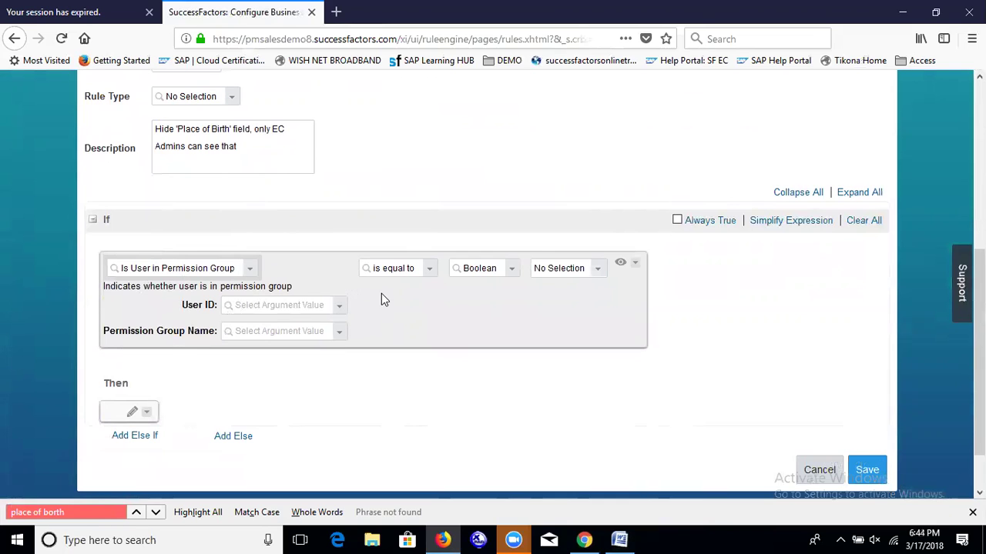
Set User ID to Login User() and make Permission Group Name a Text value.
{"action": "left_click", "coordinate": [339, 308]}
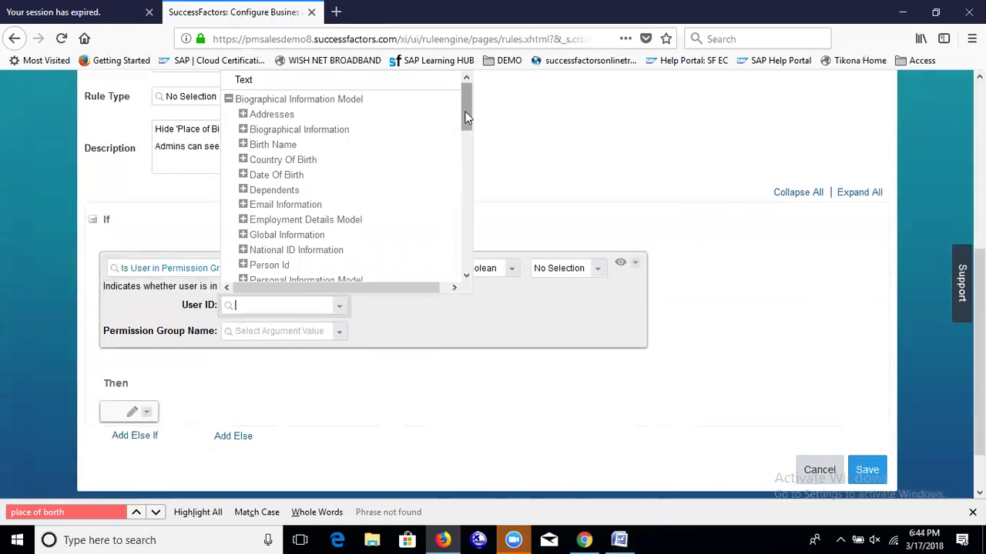
{"action": "left_click_drag", "start_coordinate": [462, 113], "coordinate": [467, 253]}
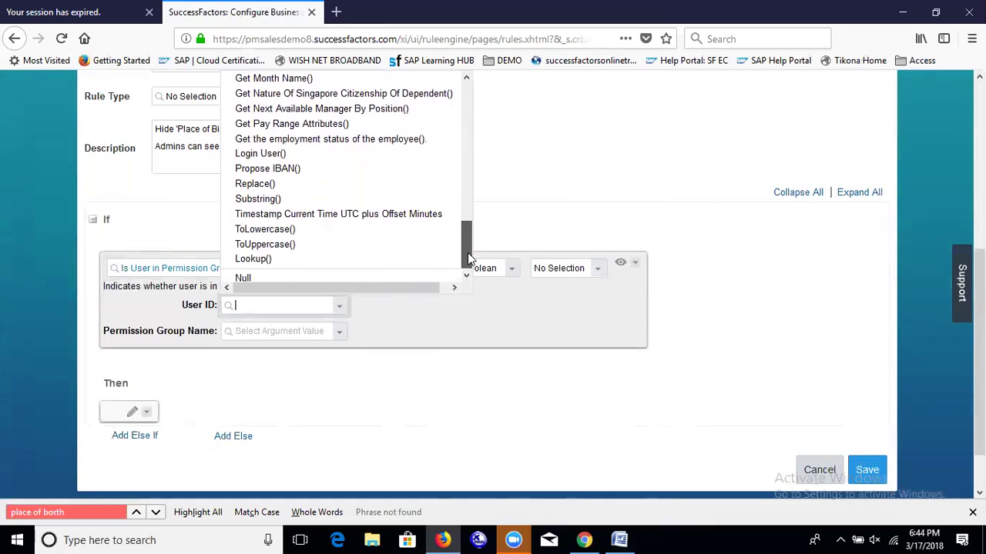
{"action": "left_click", "coordinate": [264, 154]}
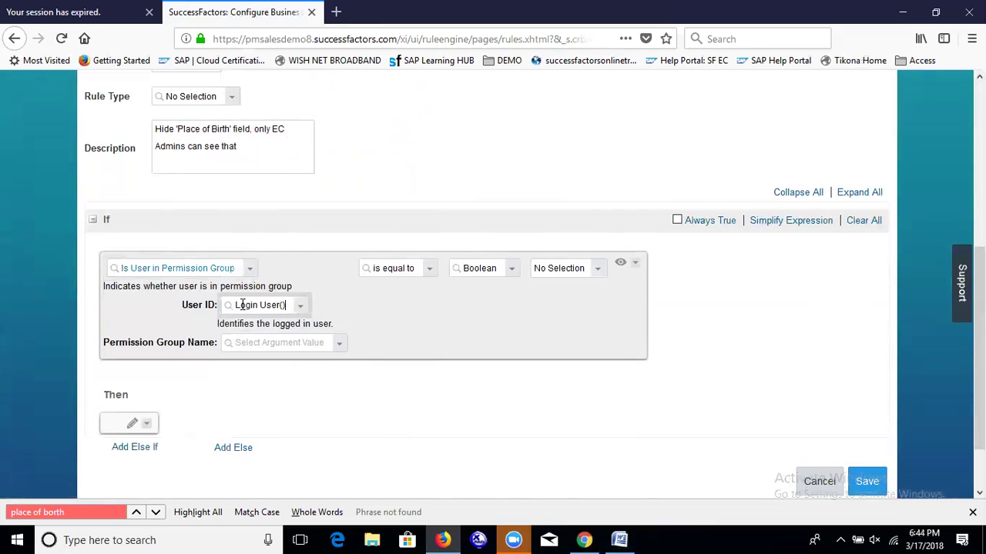
{"action": "left_click", "coordinate": [339, 345]}
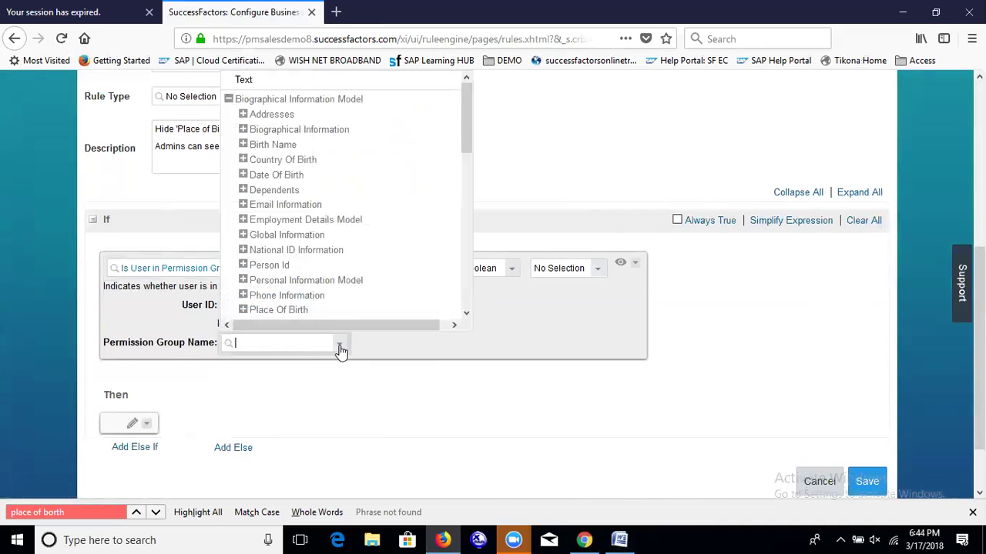
{"action": "left_click", "coordinate": [243, 80]}
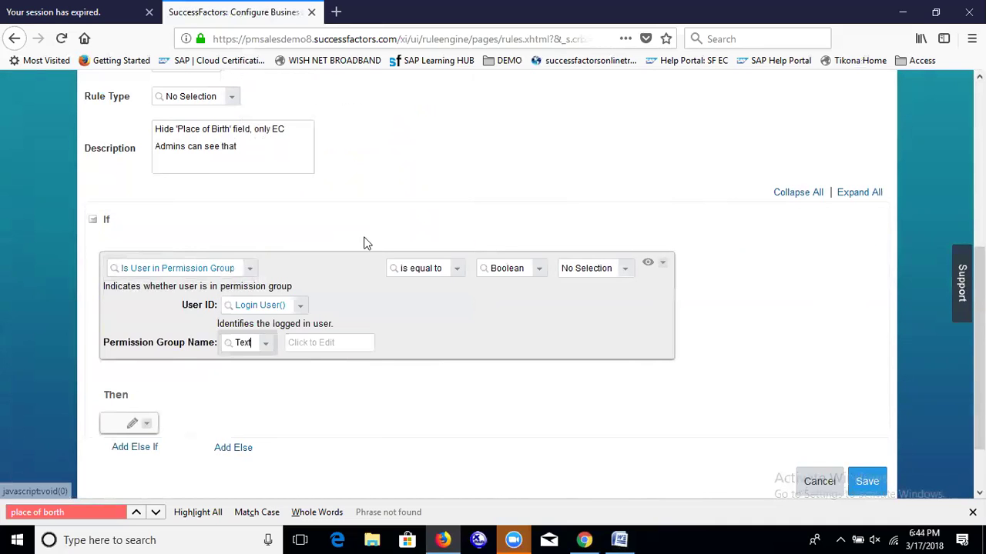
{"action": "left_click", "coordinate": [330, 344]}
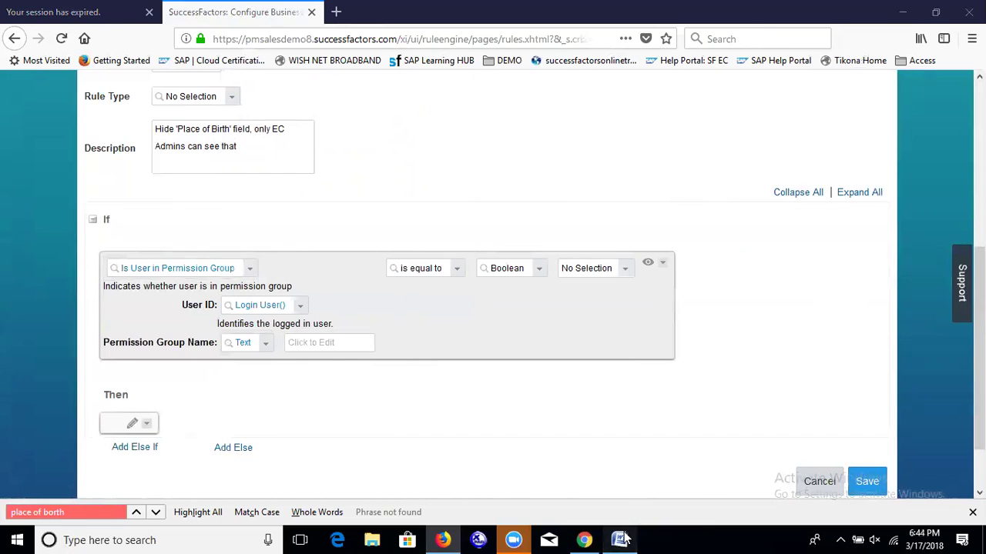
{"action": "left_click", "coordinate": [622, 537]}
Copy 'EC Admins' from the Word notes into the Permission Group Name value.
{"action": "left_click_drag", "start_coordinate": [661, 291], "coordinate": [602, 293]}
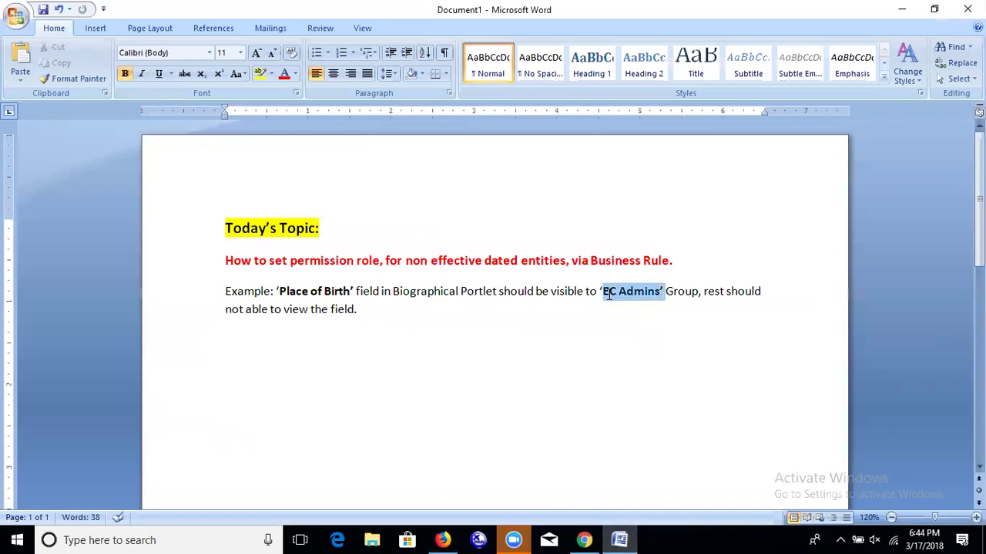
{"action": "key", "text": "ctrl+c"}
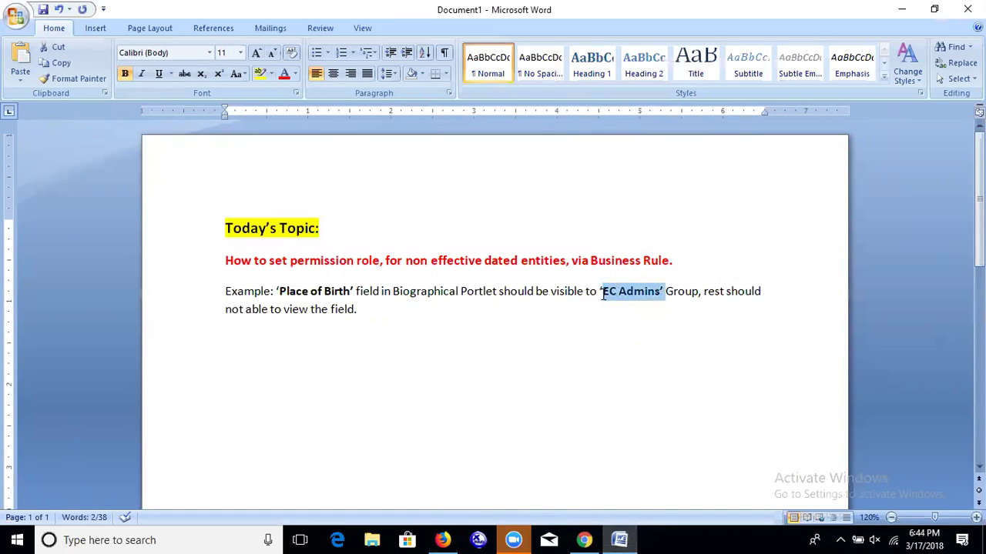
{"action": "key", "text": "alt+Tab"}
{"action": "key", "text": "ctrl+v"}
{"action": "key", "text": "BackSpace"}
{"action": "key", "text": "BackSpace"}
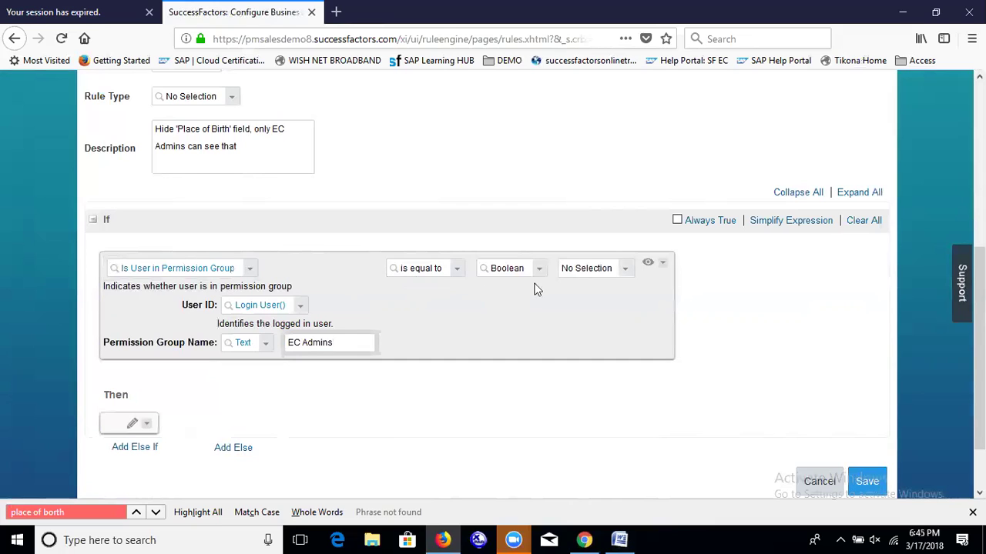
Set the condition result to No so the rule applies to users outside EC Admins.
{"action": "left_click", "coordinate": [623, 269]}
{"action": "left_click", "coordinate": [570, 286]}
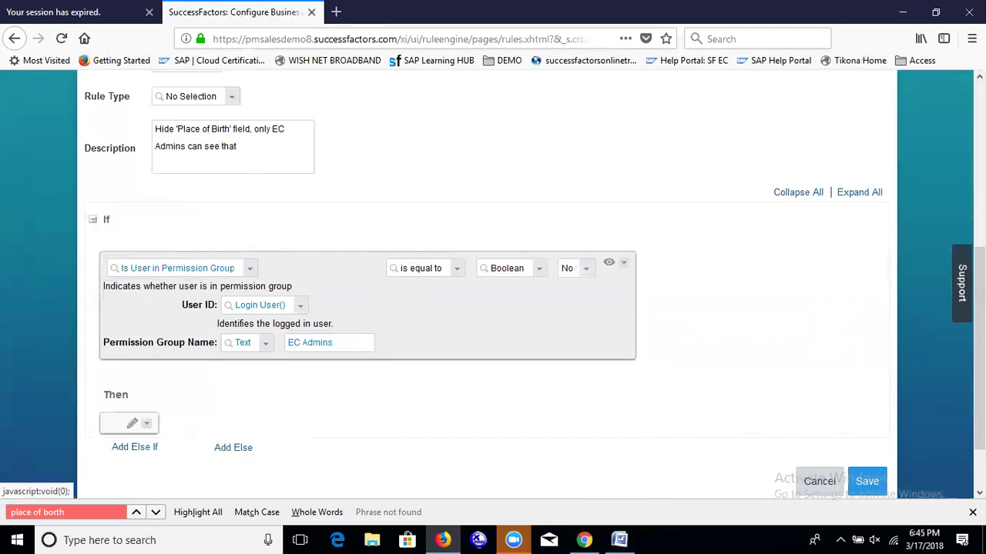
{"action": "scroll", "coordinate": [978, 491], "scroll_direction": "down", "scroll_amount": 2}
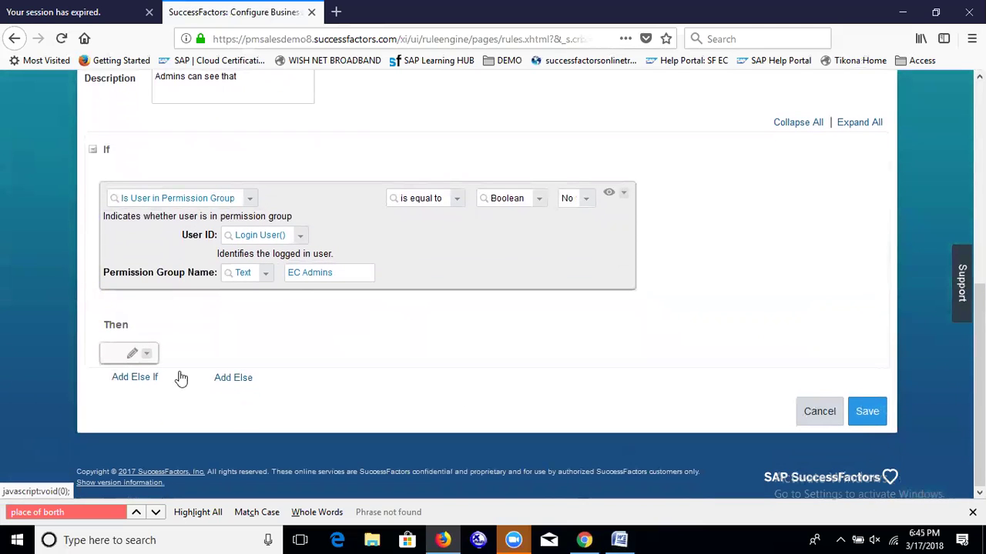
Add a Then action setting Place Of Birth Visibility to 'none', and save the rule.
{"action": "left_click", "coordinate": [131, 354]}
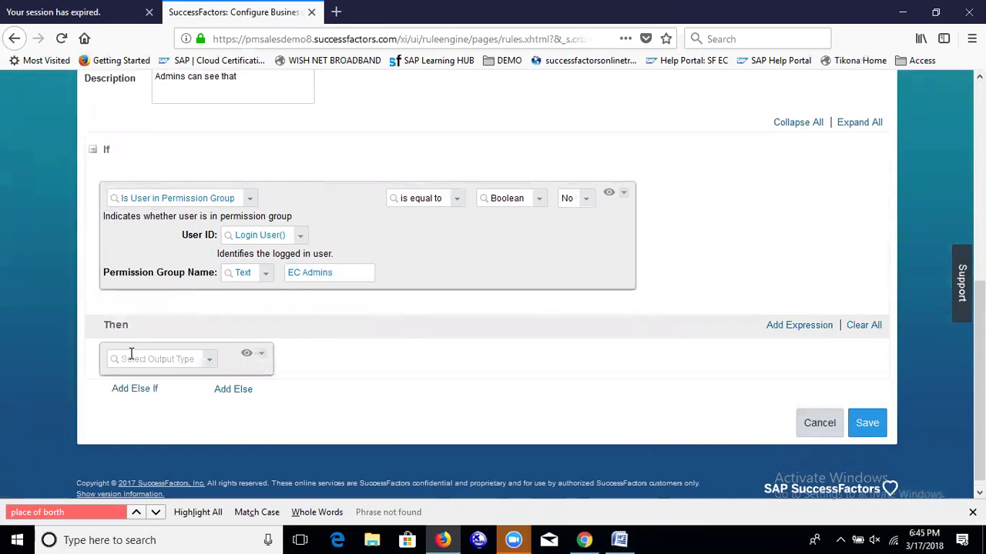
{"action": "left_click", "coordinate": [210, 371]}
{"action": "left_click", "coordinate": [154, 379]}
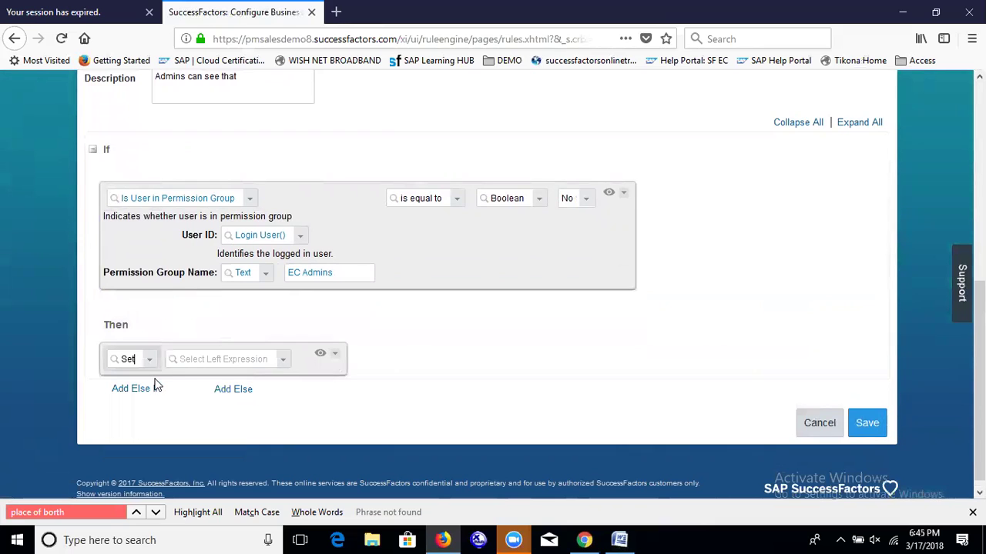
{"action": "left_click", "coordinate": [286, 364]}
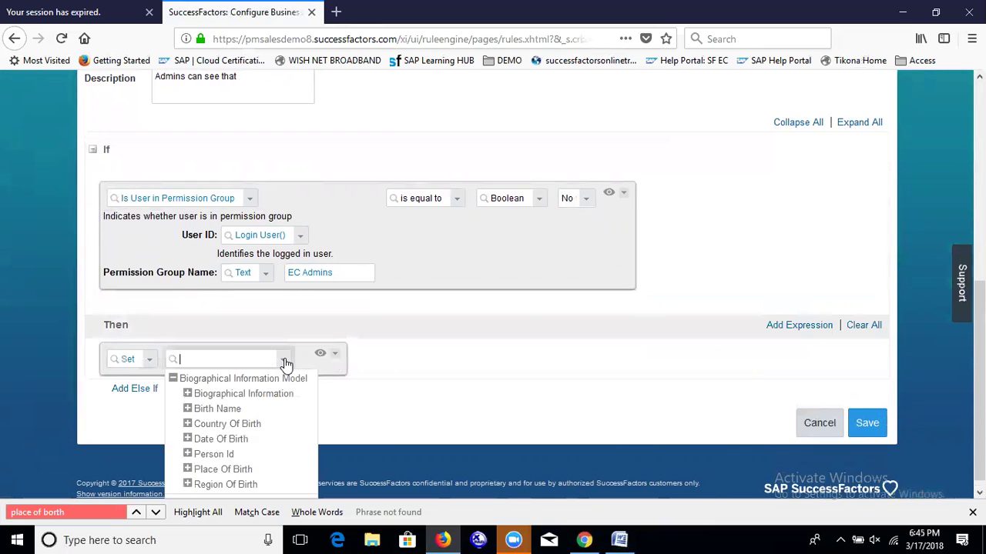
{"action": "left_click", "coordinate": [188, 467]}
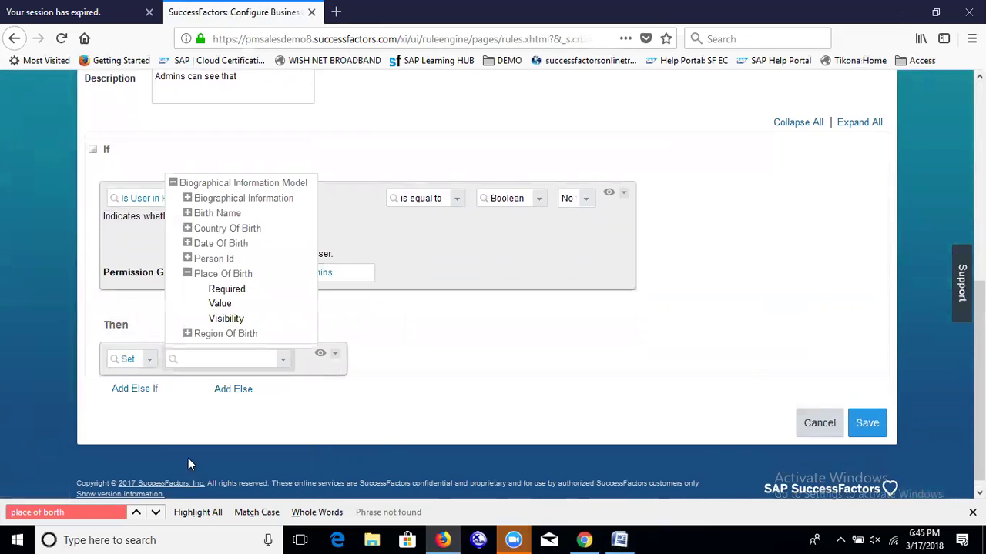
{"action": "left_click", "coordinate": [226, 319]}
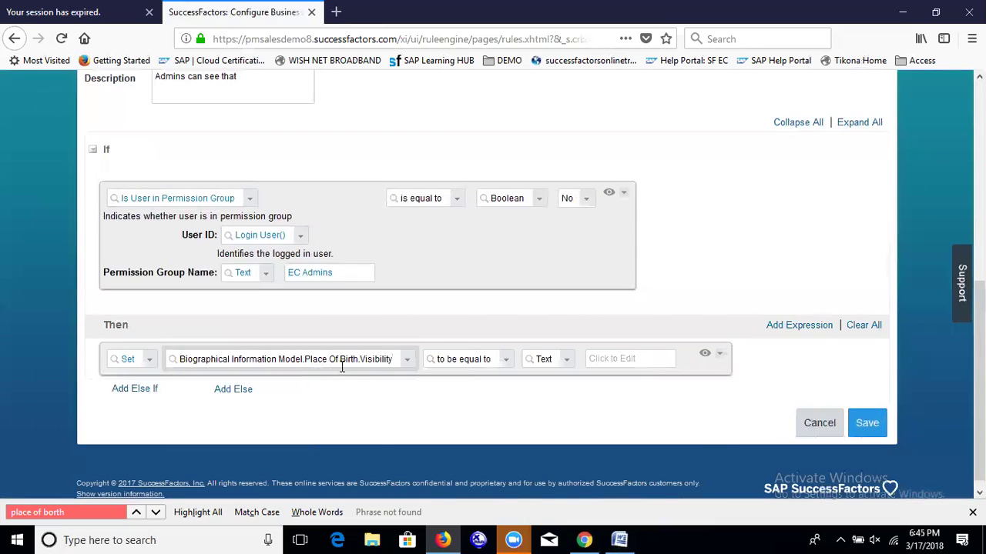
{"action": "left_click", "coordinate": [629, 359]}
{"action": "type", "text": "none"}
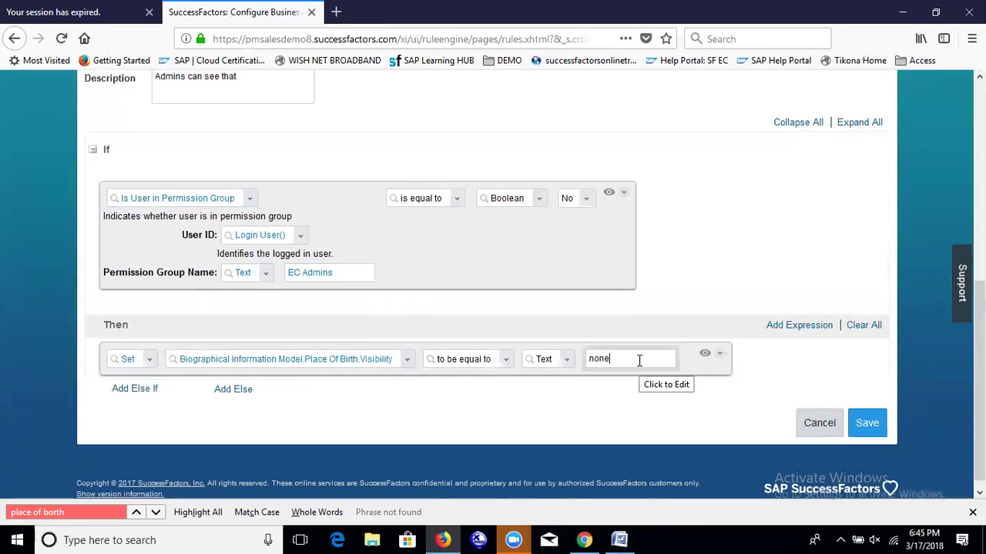
{"action": "left_click", "coordinate": [860, 424]}
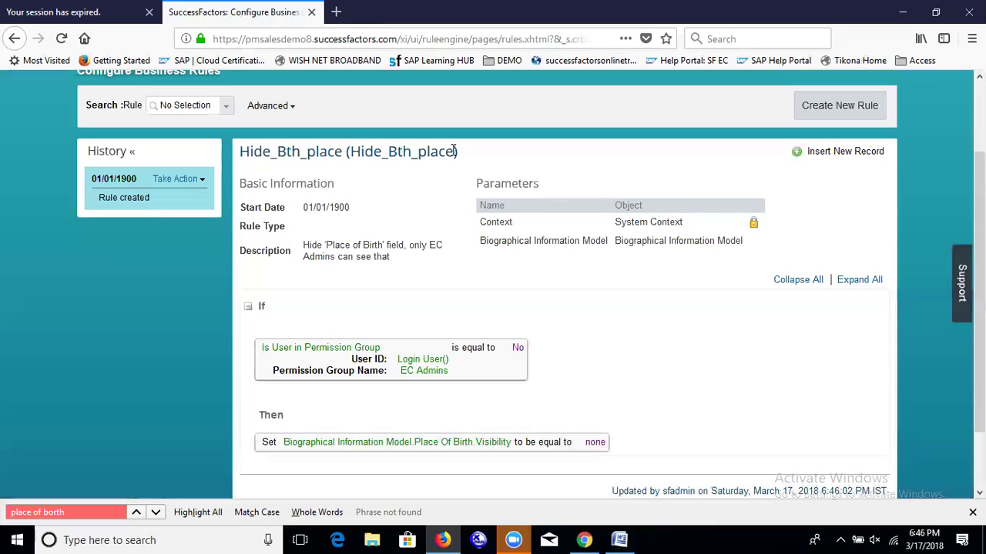
Open Admin Center in a new browser tab.
{"action": "left_click_drag", "start_coordinate": [454, 150], "coordinate": [350, 151]}
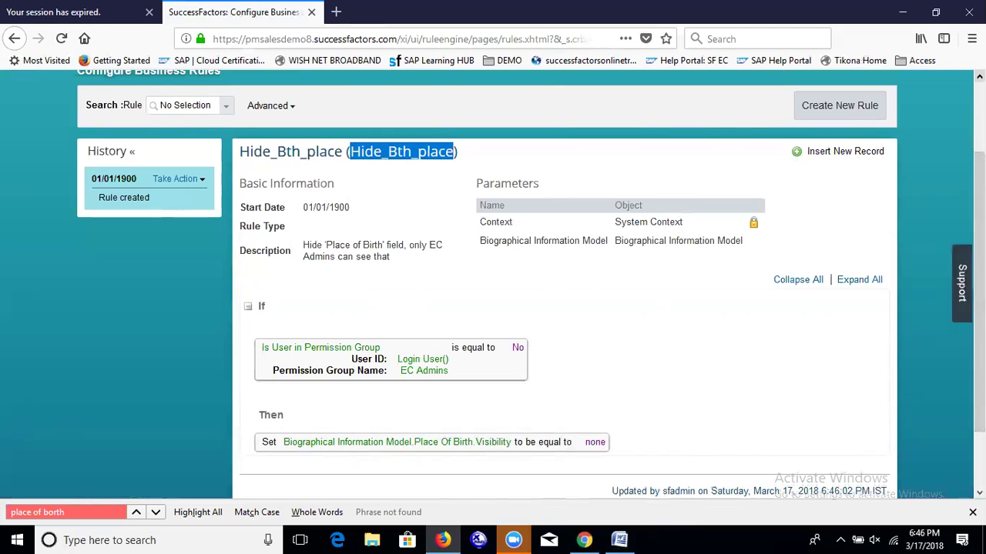
{"action": "scroll", "coordinate": [137, 152], "scroll_direction": "up", "scroll_amount": 2}
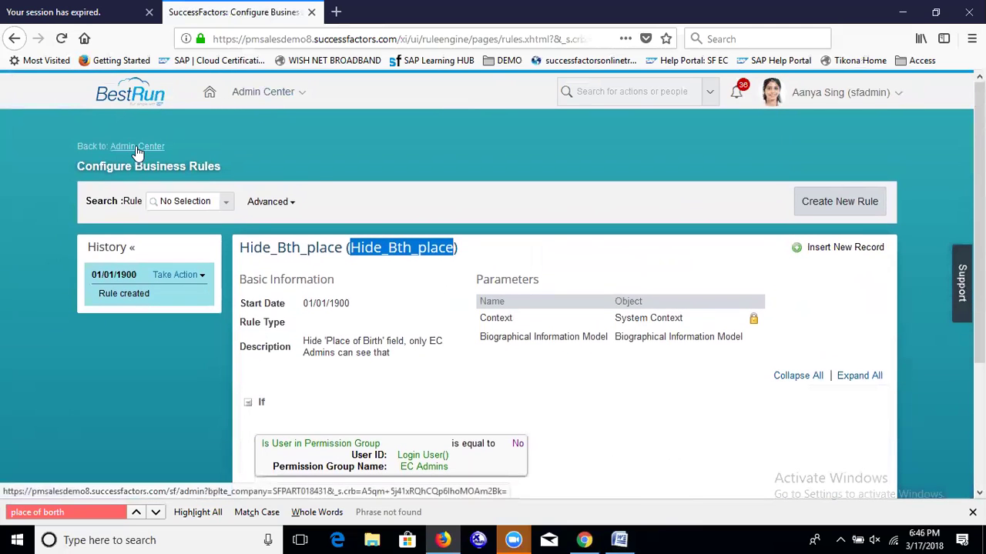
{"action": "right_click", "coordinate": [137, 153]}
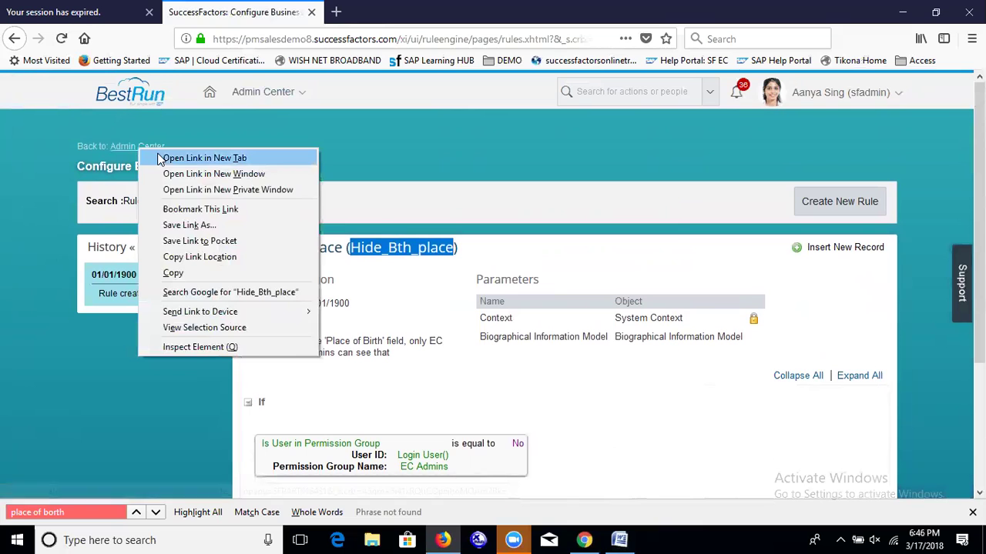
{"action": "left_click", "coordinate": [166, 157]}
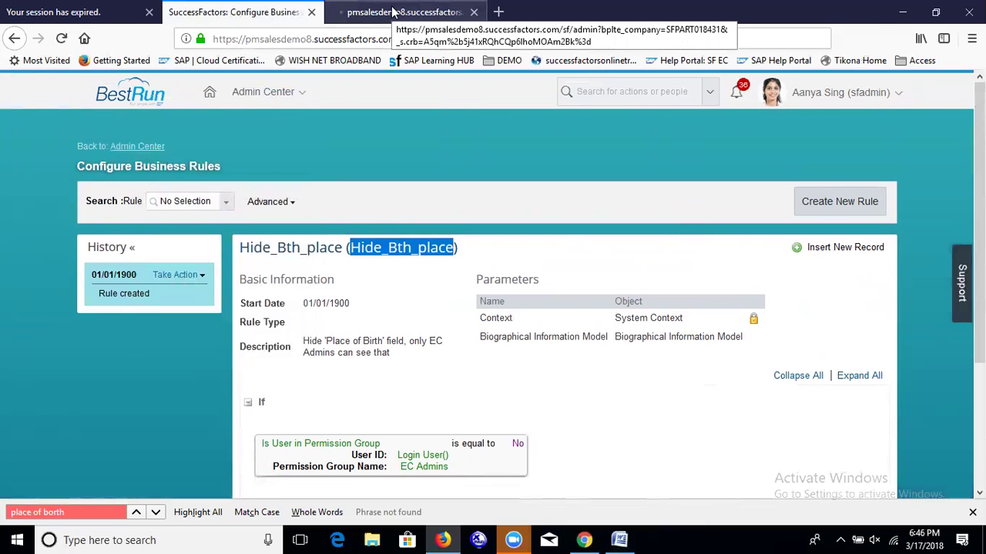
{"action": "left_click", "coordinate": [392, 13]}
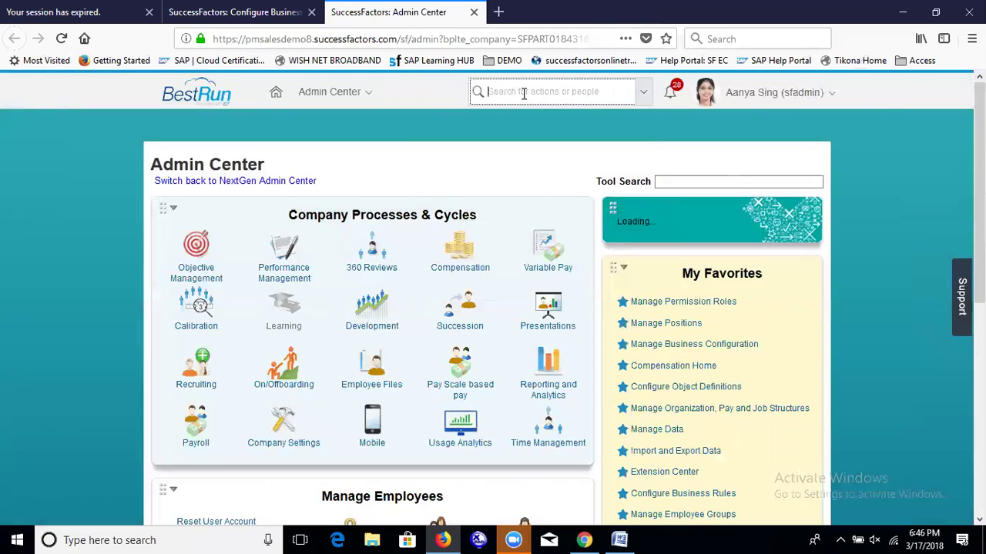
Search 'manage business' and open Manage Business Configuration.
{"action": "left_click", "coordinate": [523, 92]}
{"action": "type", "text": "manage "}
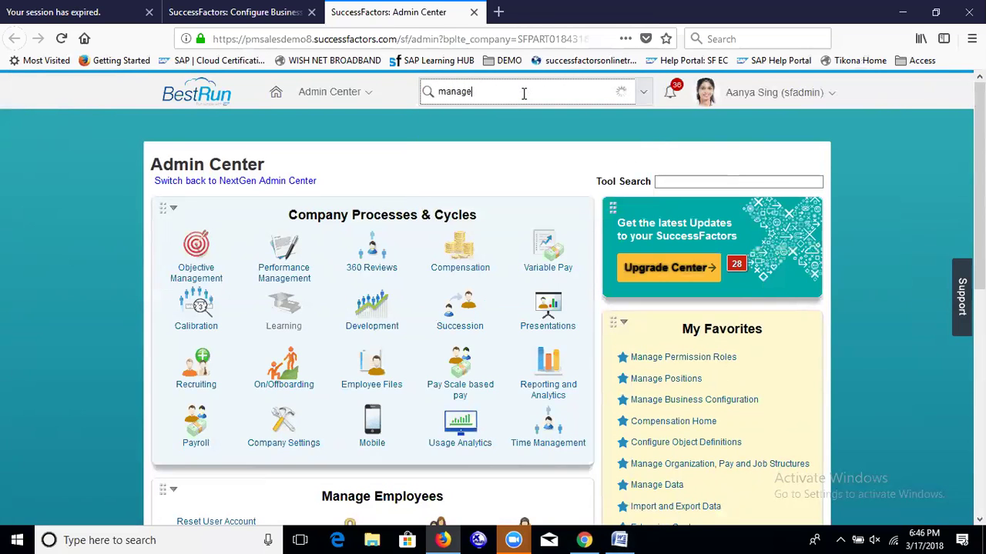
{"action": "type", "text": "business"}
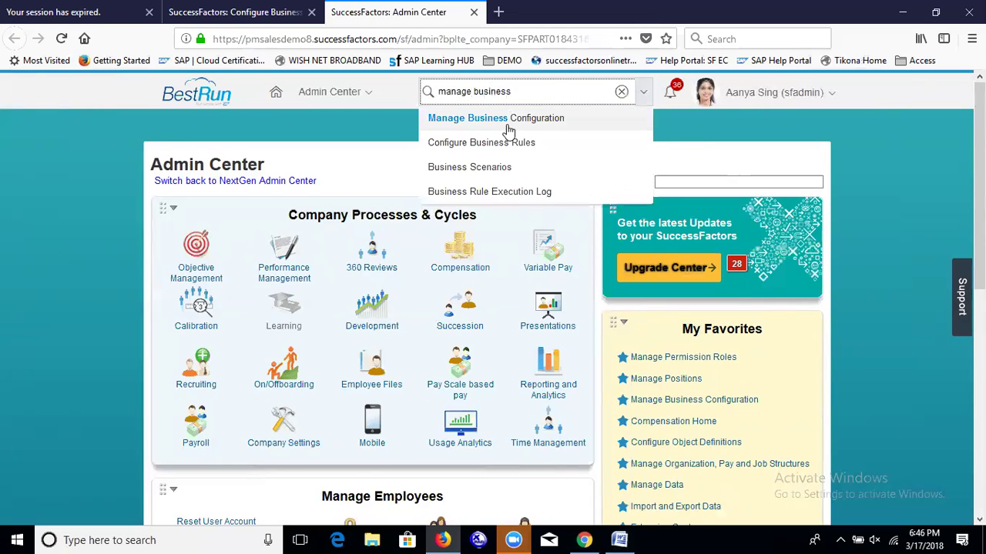
{"action": "left_click", "coordinate": [507, 123]}
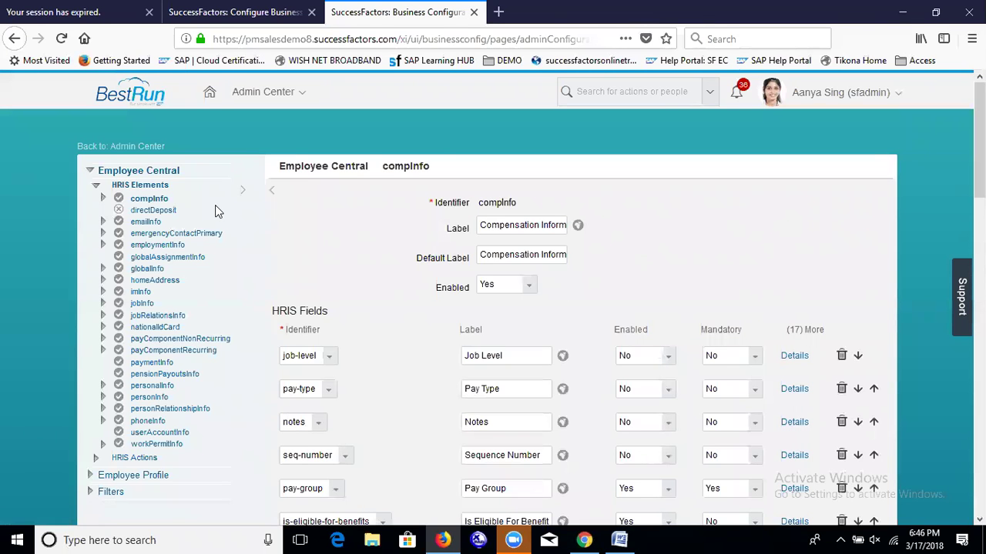
Add a personInfo trigger rule: Biographical Information Model, onView, Hide_Bth_place, then save.
{"action": "left_click", "coordinate": [146, 398]}
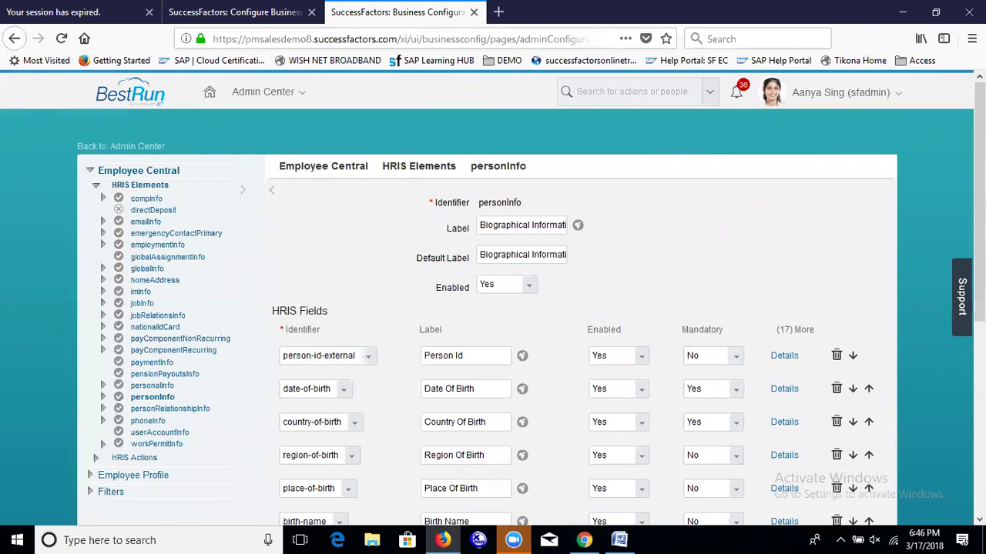
{"action": "scroll", "coordinate": [539, 308], "scroll_direction": "down", "scroll_amount": 5}
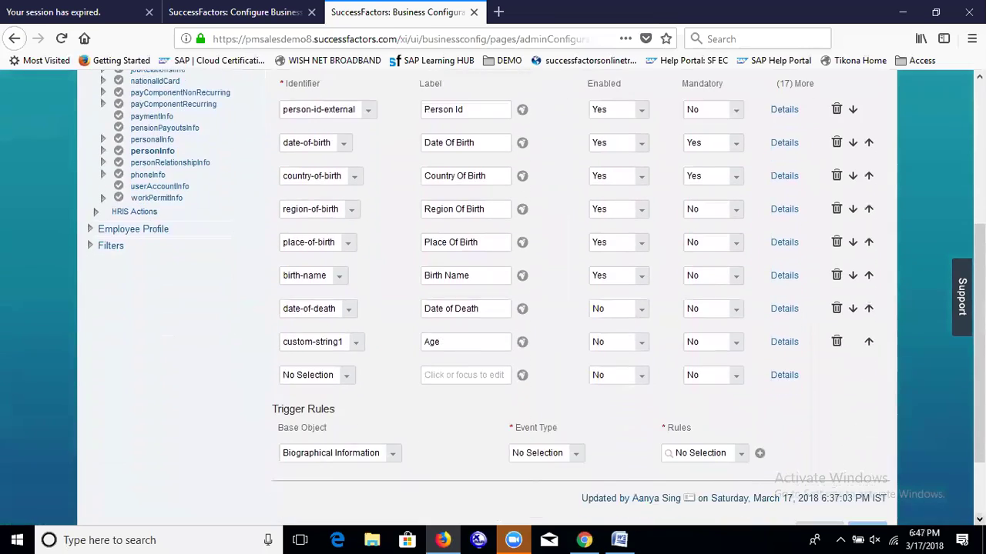
{"action": "scroll", "coordinate": [521, 397], "scroll_direction": "down", "scroll_amount": 2}
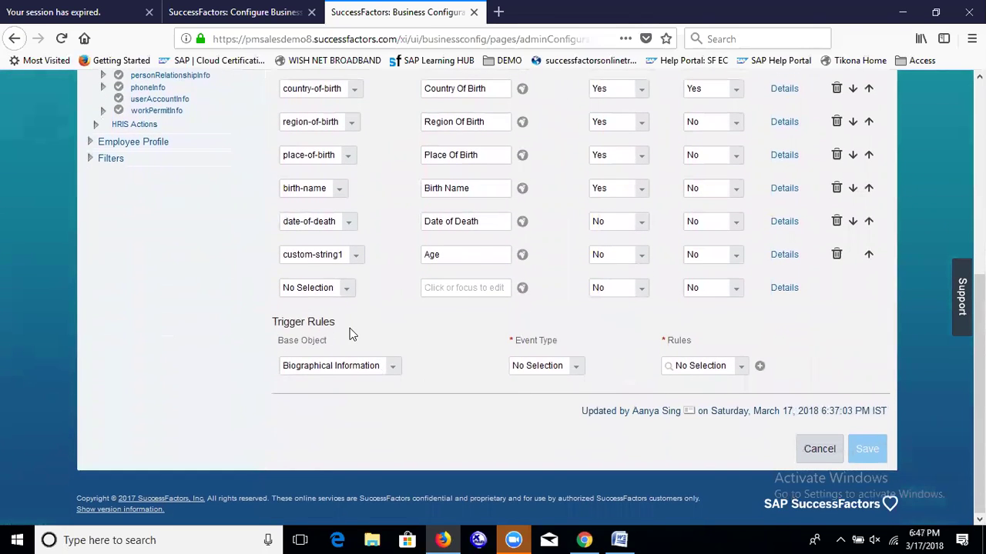
{"action": "left_click", "coordinate": [393, 370]}
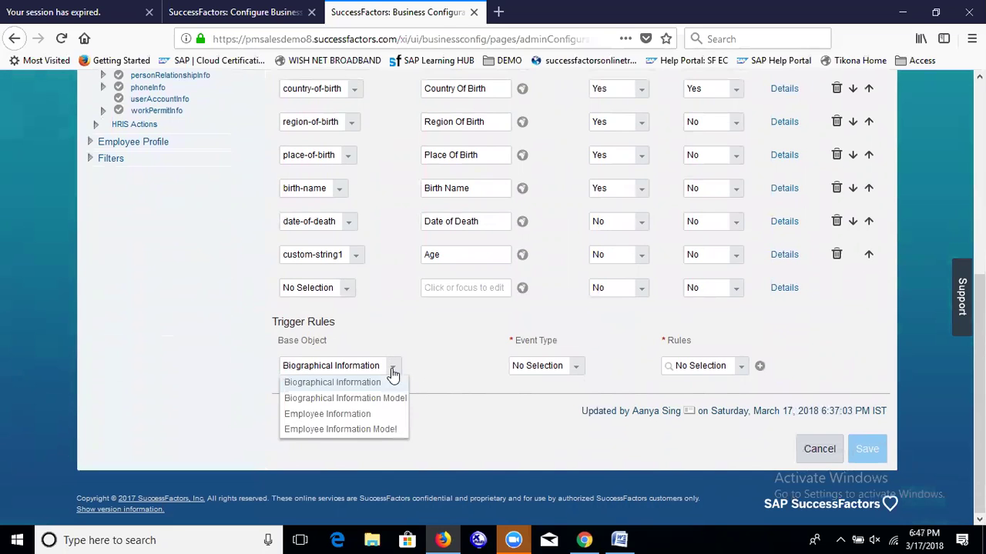
{"action": "left_click", "coordinate": [382, 400]}
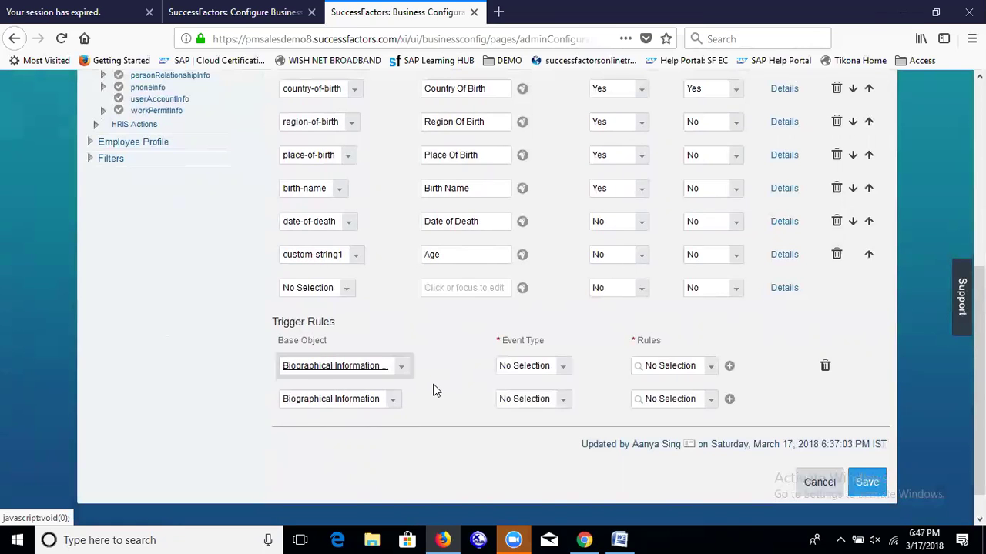
{"action": "left_click", "coordinate": [563, 368]}
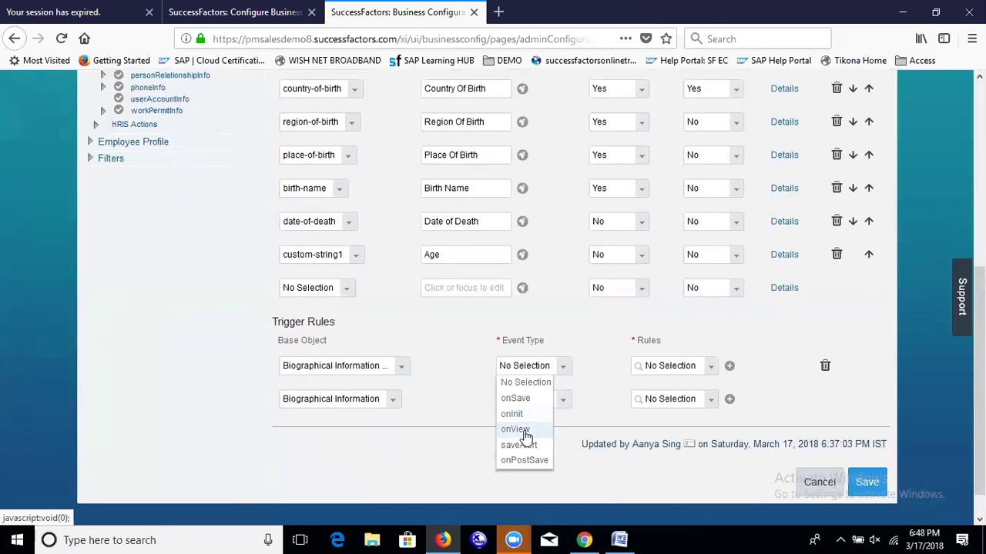
{"action": "left_click", "coordinate": [526, 429]}
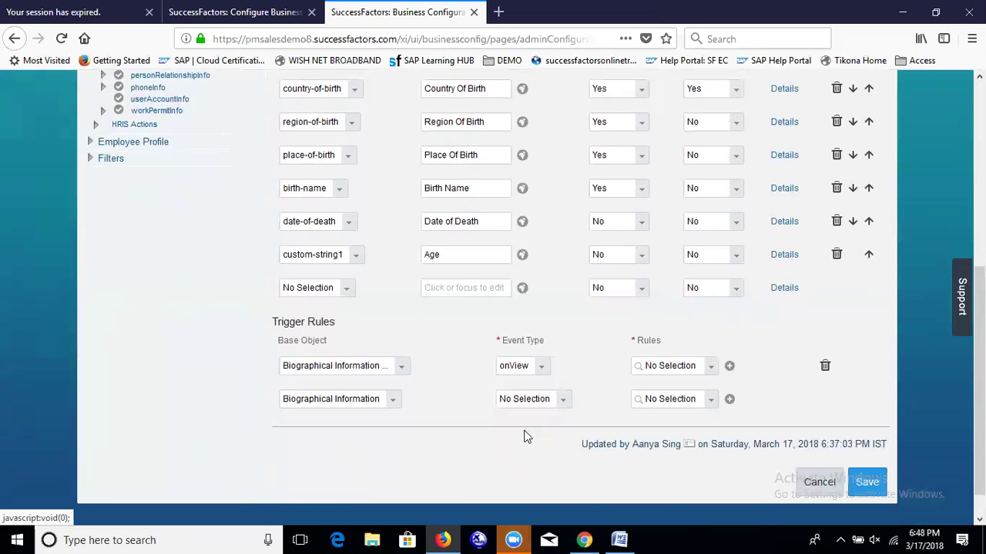
{"action": "left_click", "coordinate": [711, 370]}
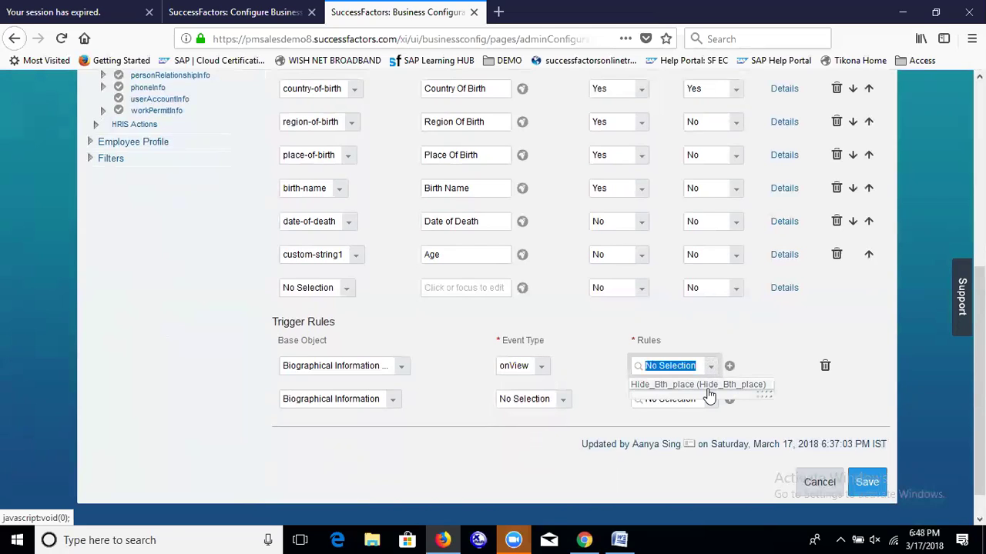
{"action": "left_click", "coordinate": [708, 384]}
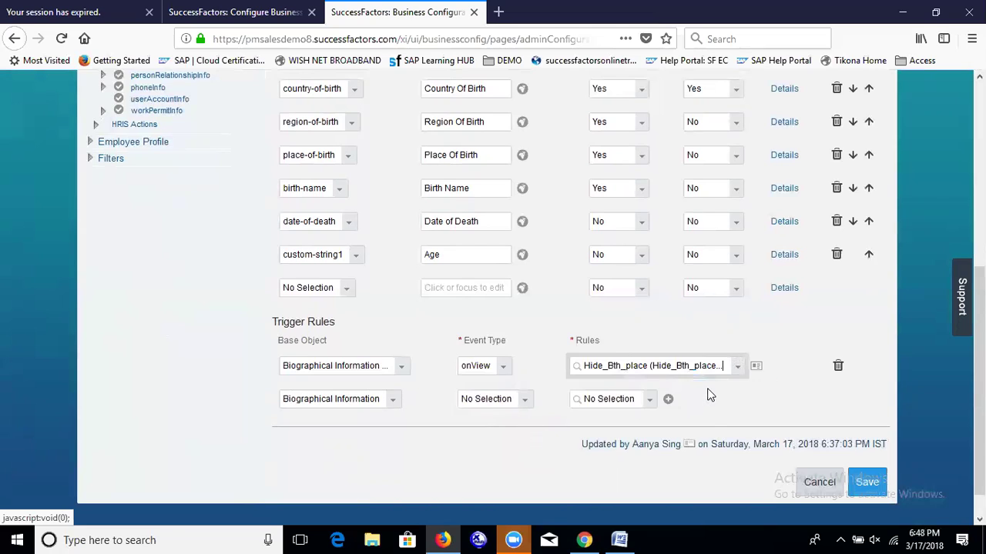
{"action": "left_click", "coordinate": [868, 483]}
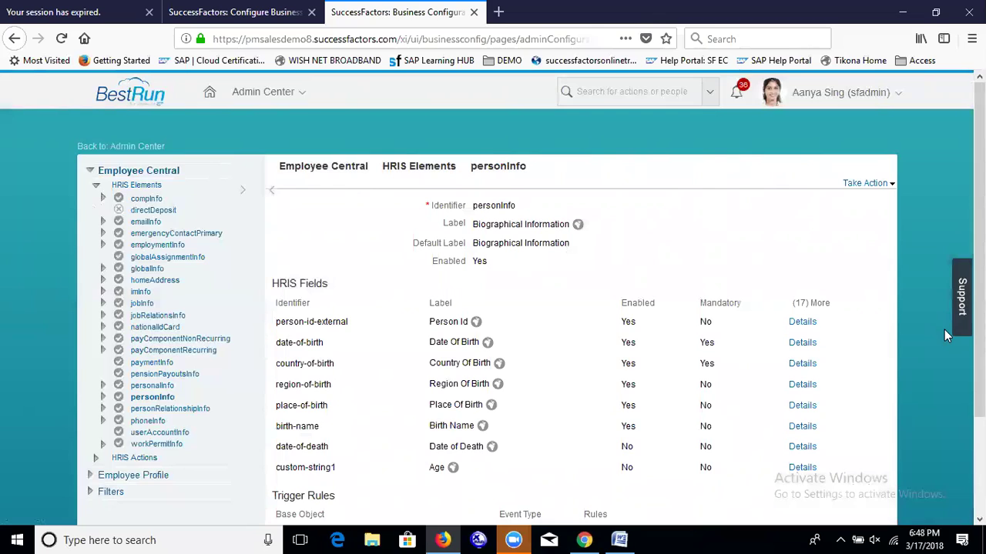
Open Manage Permission Groups and check EC Admins' members (2 active).
{"action": "left_click", "coordinate": [864, 184]}
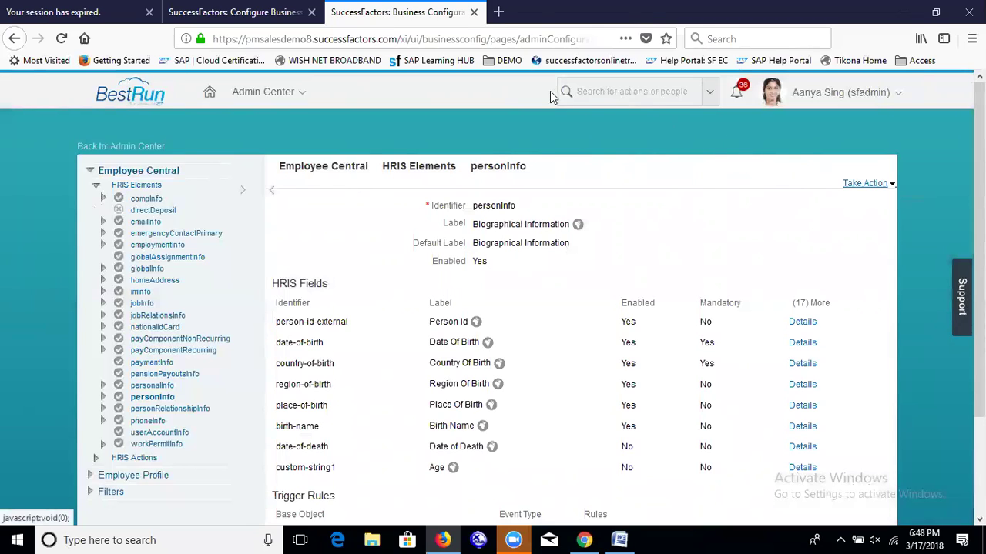
{"action": "left_click", "coordinate": [264, 17]}
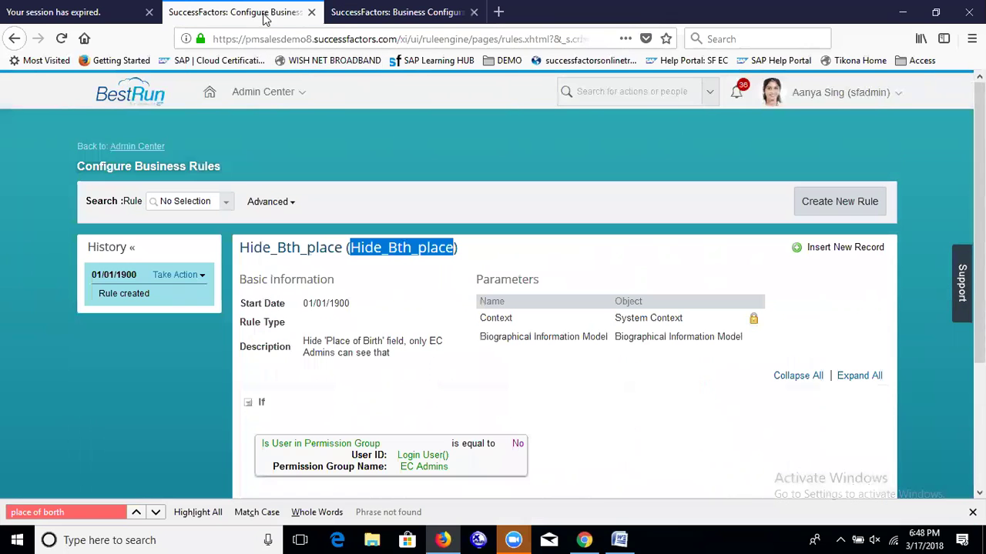
{"action": "left_click", "coordinate": [638, 95]}
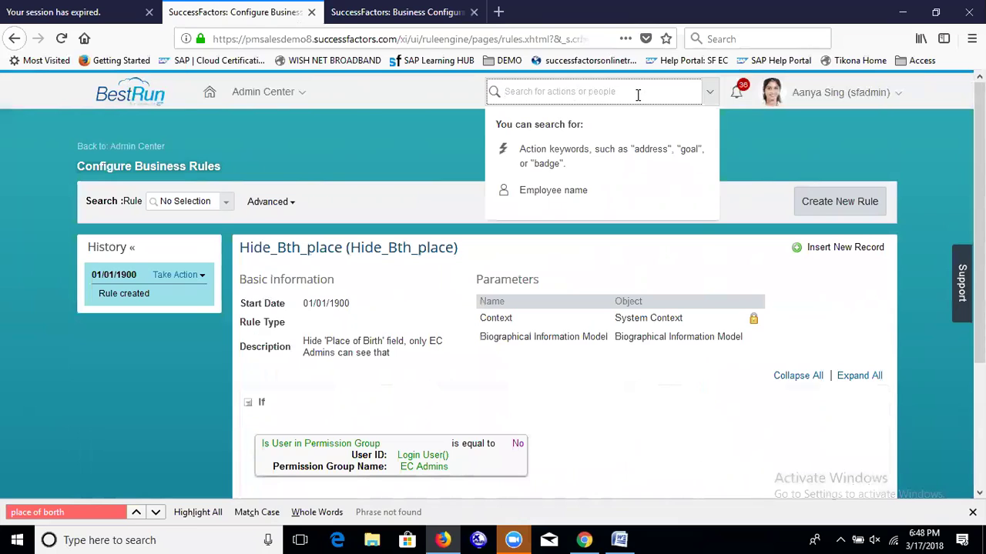
{"action": "type", "text": "manag"}
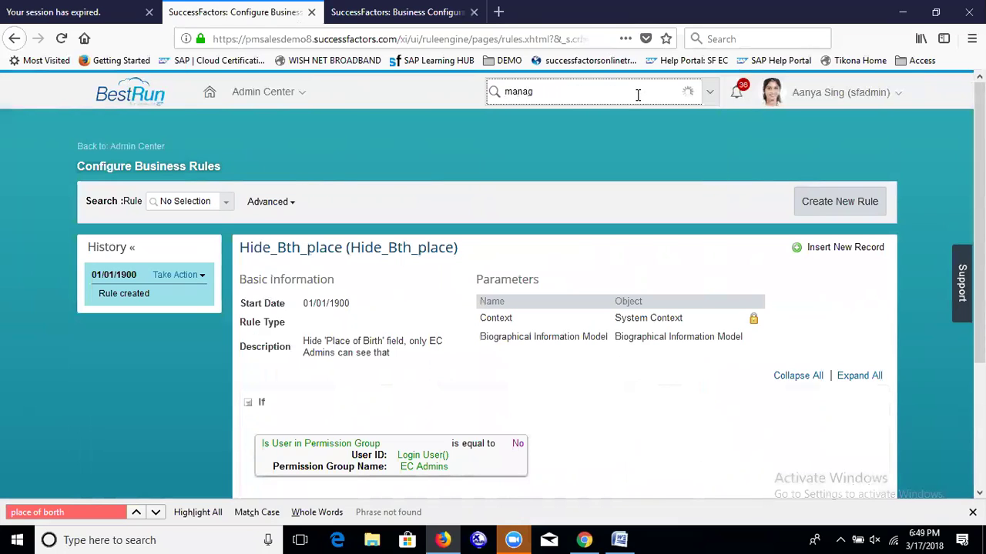
{"action": "type", "text": "e permi"}
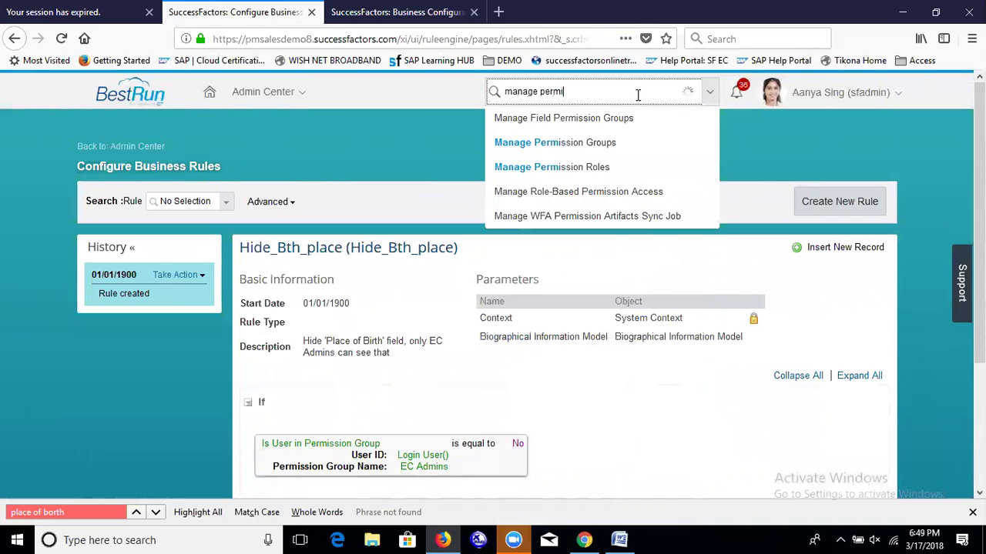
{"action": "type", "text": "ssion gr"}
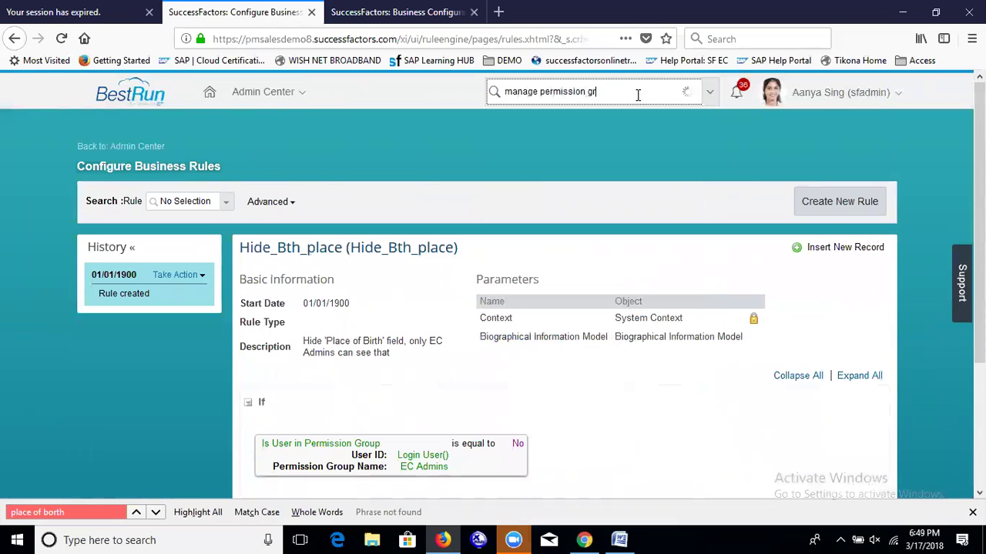
{"action": "left_click", "coordinate": [593, 148]}
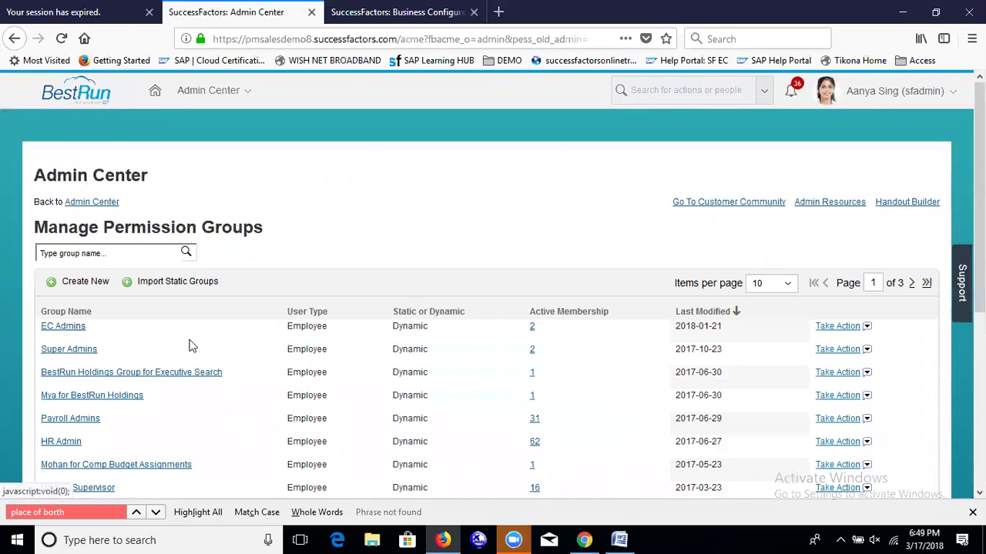
{"action": "left_click", "coordinate": [532, 328]}
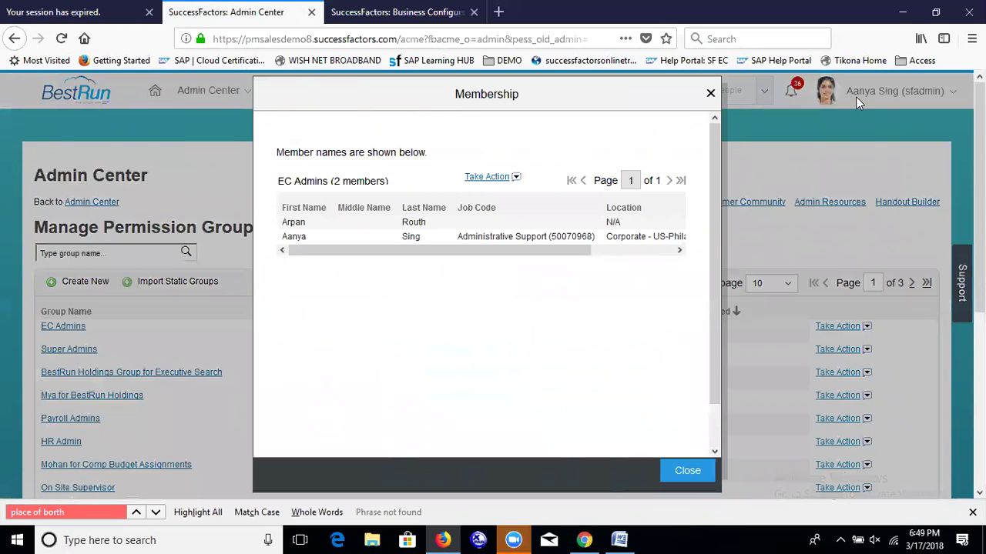
{"action": "left_click", "coordinate": [687, 472]}
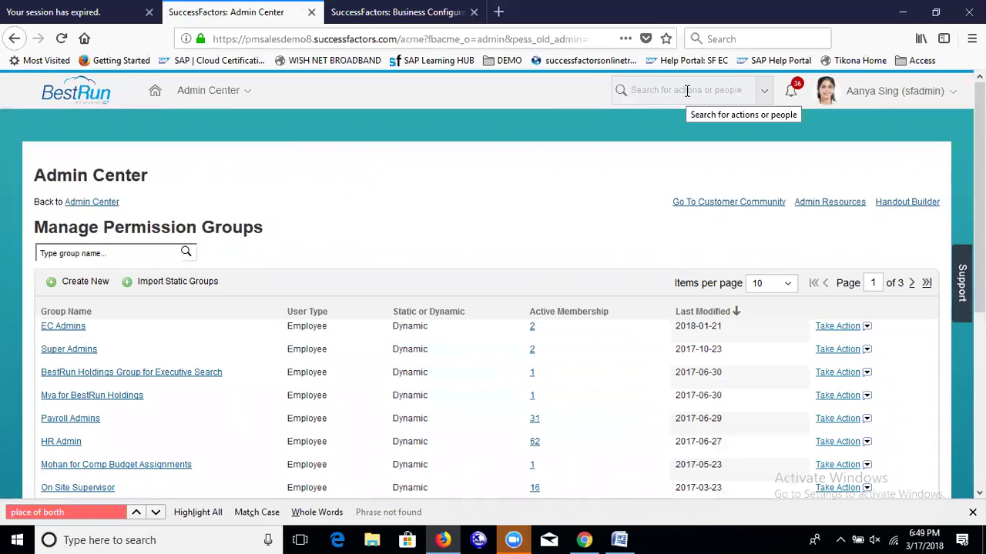
Find the employee's profile and confirm Biographical Information shows Place Of Birth as Sydney.
{"action": "left_click", "coordinate": [686, 91]}
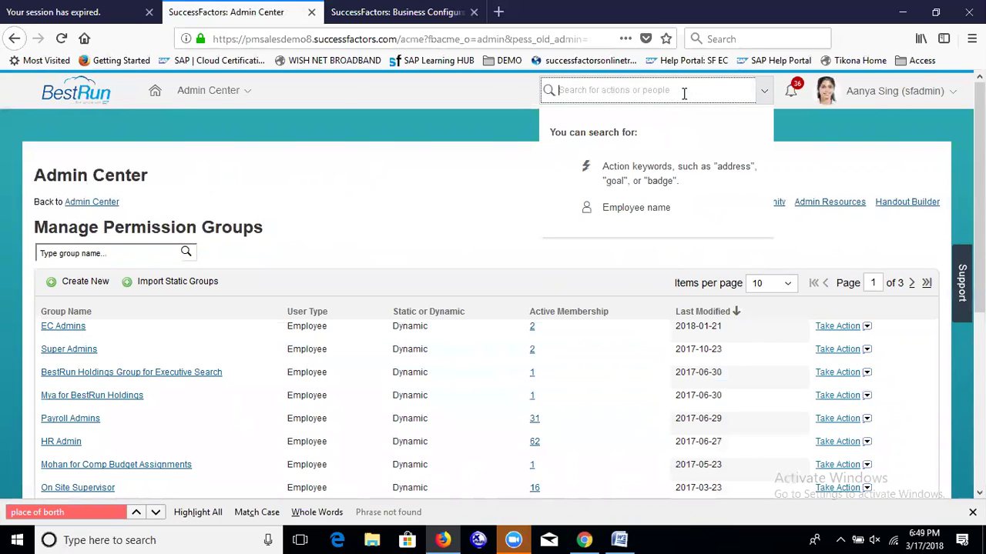
{"action": "type", "text": "mark"}
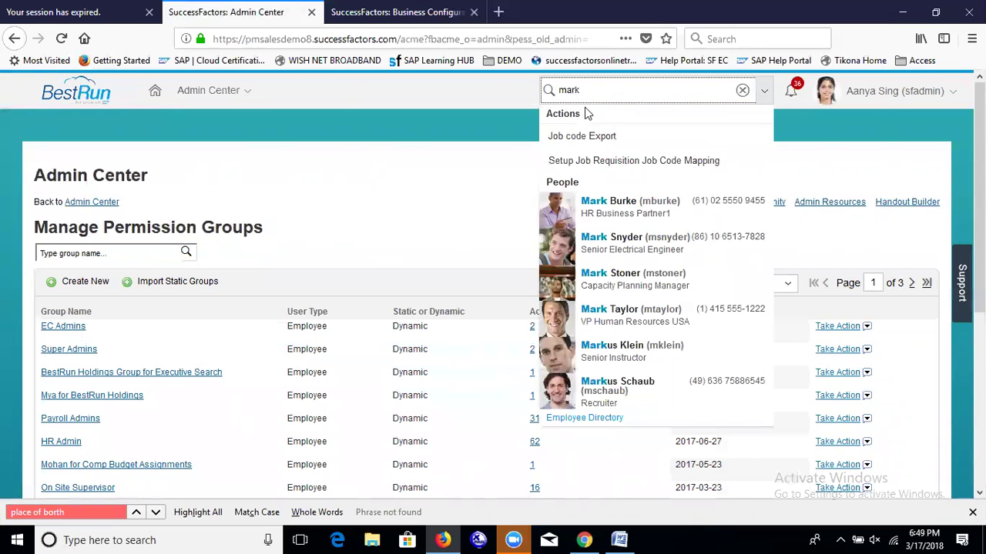
{"action": "left_click", "coordinate": [598, 212]}
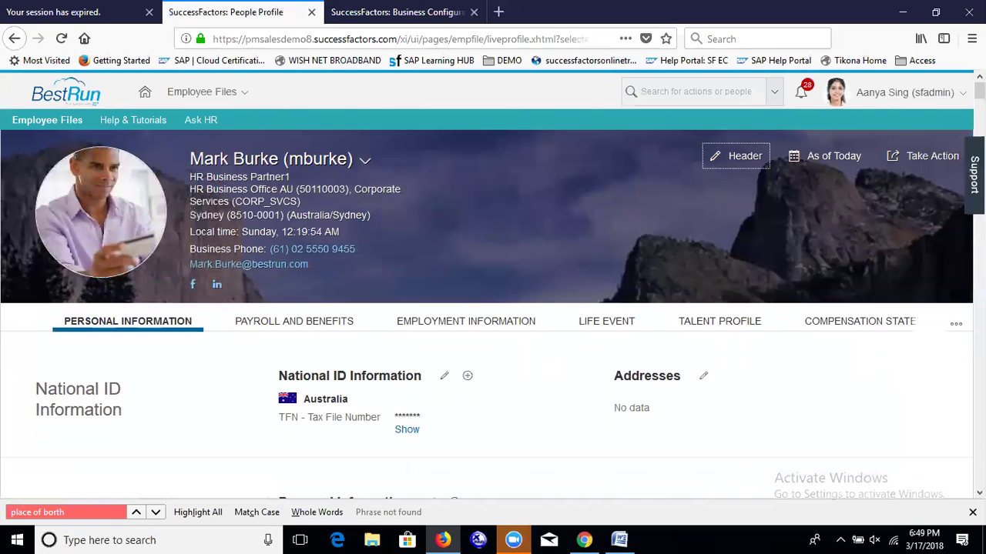
{"action": "scroll", "coordinate": [493, 308], "scroll_direction": "down", "scroll_amount": 5}
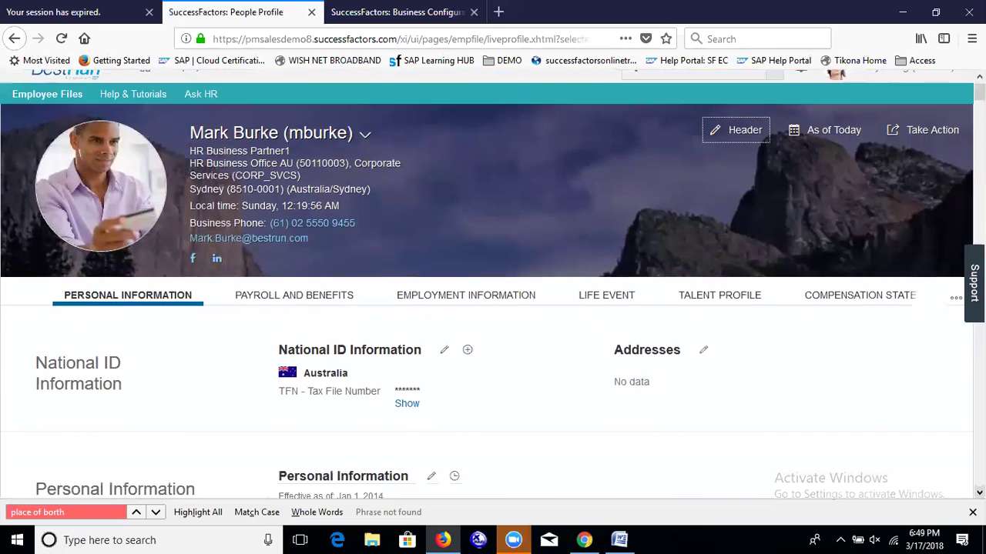
{"action": "scroll", "coordinate": [492, 308], "scroll_direction": "down", "scroll_amount": 6}
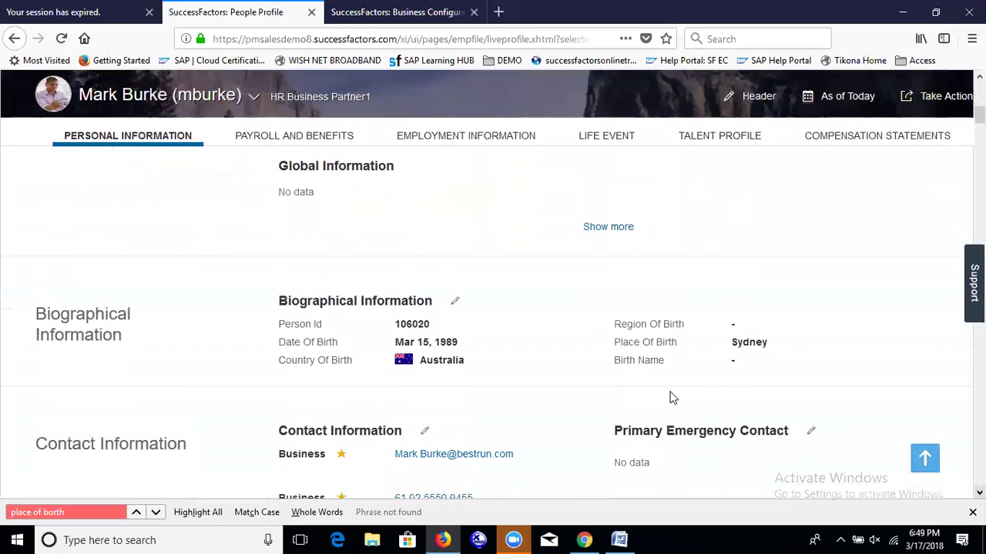
{"action": "scroll", "coordinate": [658, 358], "scroll_direction": "down", "scroll_amount": 1}
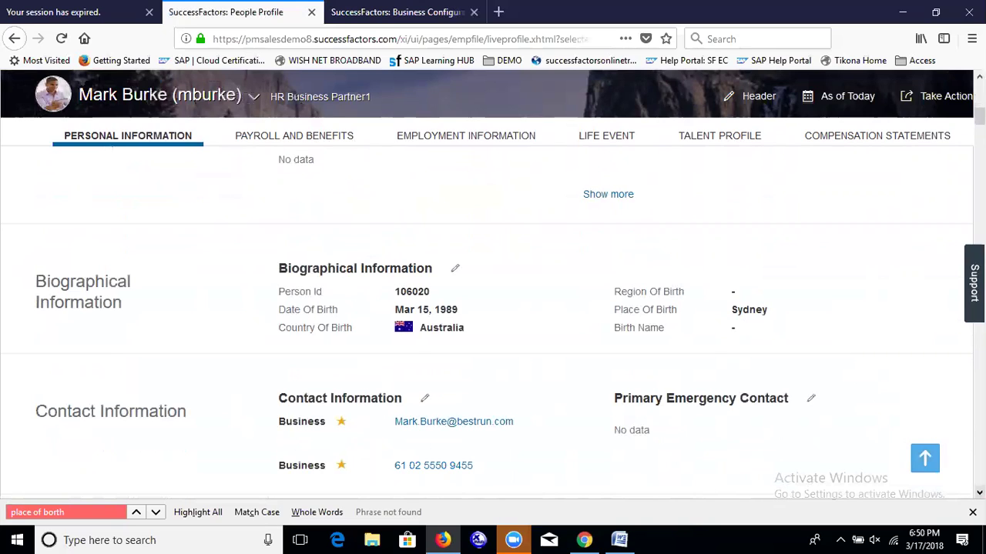
{"action": "scroll", "coordinate": [487, 308], "scroll_direction": "down", "scroll_amount": 1}
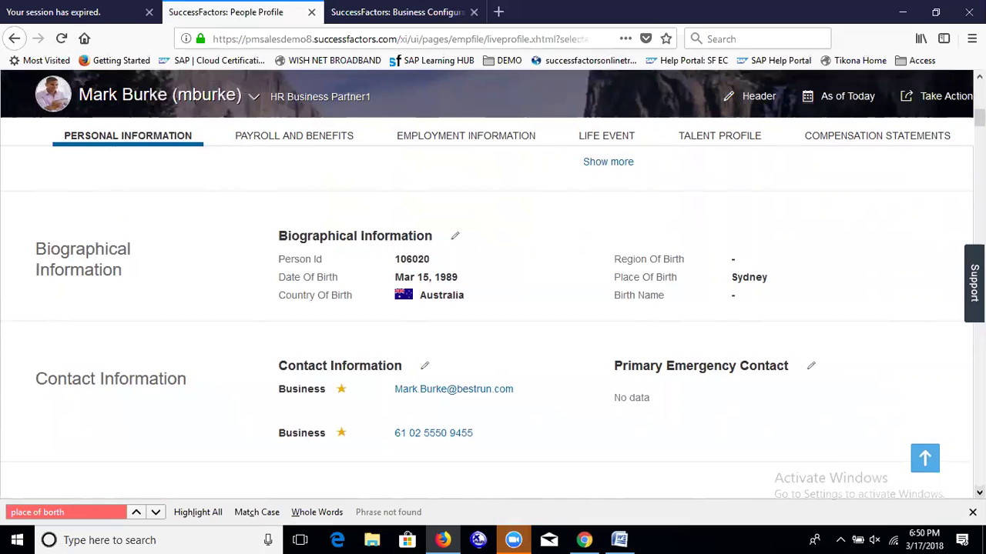
{"action": "scroll", "coordinate": [493, 308], "scroll_direction": "down", "scroll_amount": 4}
{"action": "scroll", "coordinate": [492, 279], "scroll_direction": "down", "scroll_amount": 6}
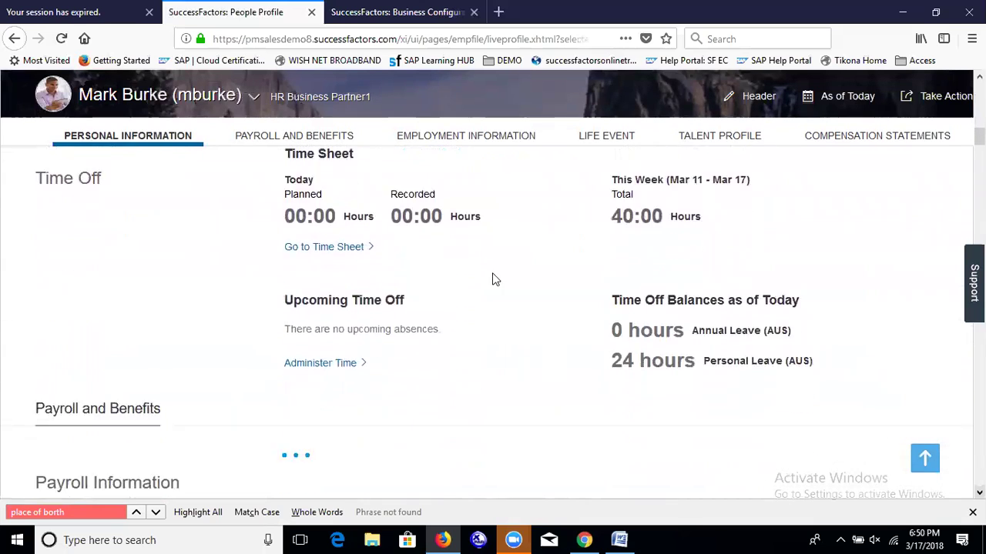
Review the Employment Information tab and note the employee's supervisor.
{"action": "left_click", "coordinate": [442, 145]}
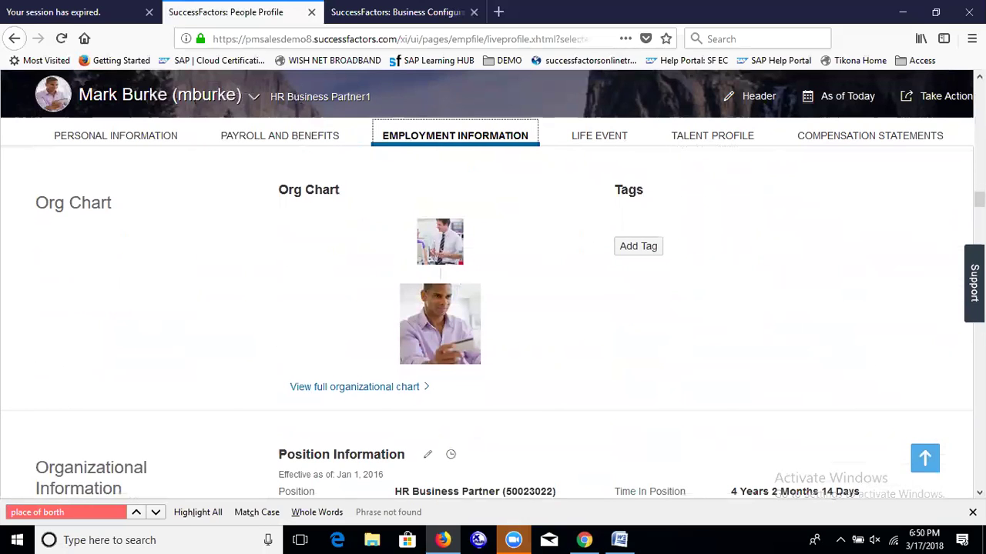
{"action": "scroll", "coordinate": [493, 324], "scroll_direction": "down", "scroll_amount": 5}
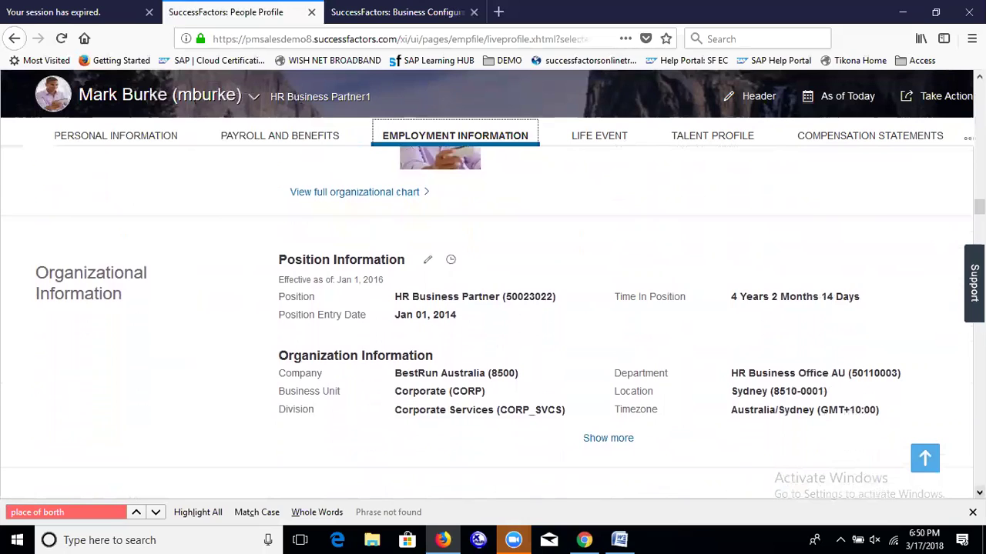
{"action": "scroll", "coordinate": [493, 323], "scroll_direction": "down", "scroll_amount": 7}
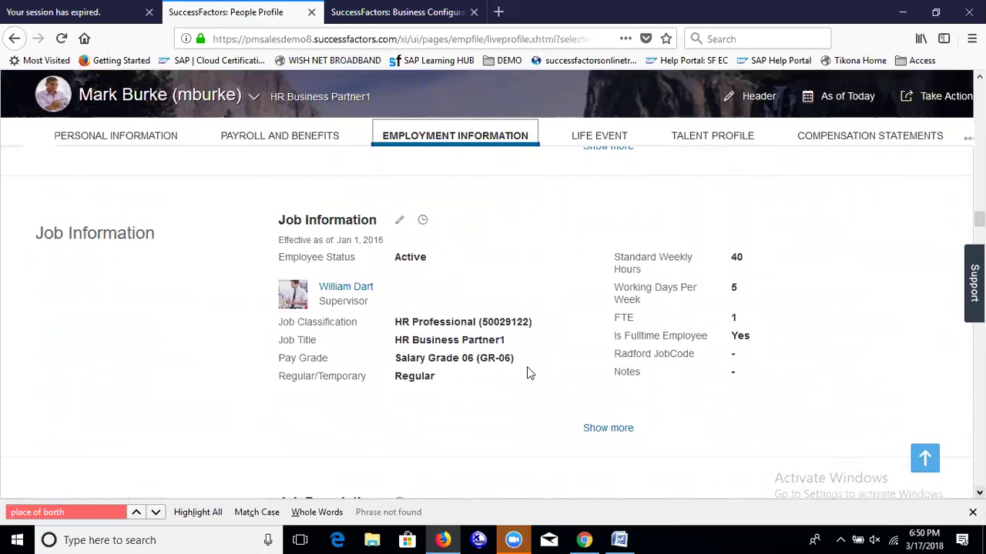
{"action": "left_click_drag", "start_coordinate": [377, 288], "coordinate": [322, 297]}
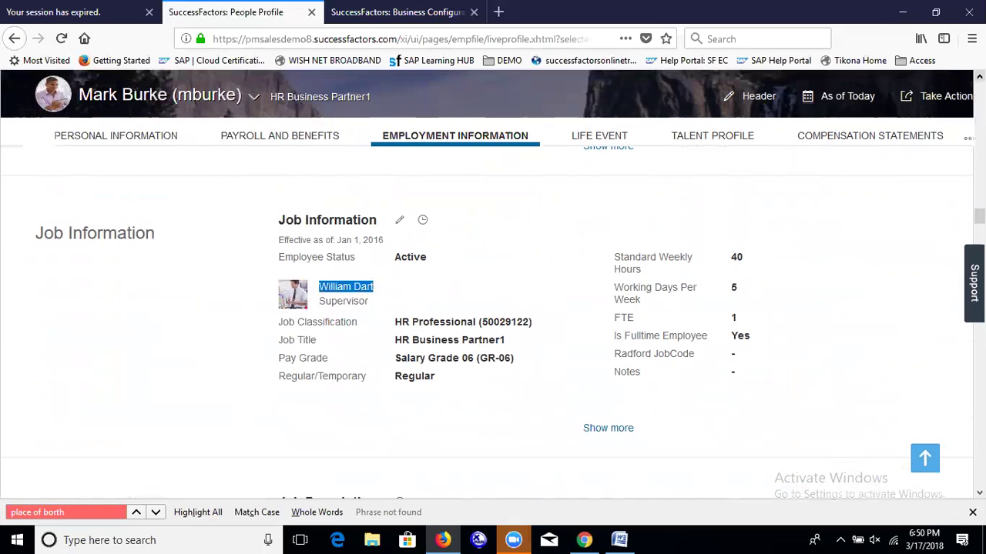
{"action": "scroll", "coordinate": [493, 324], "scroll_direction": "up", "scroll_amount": 3}
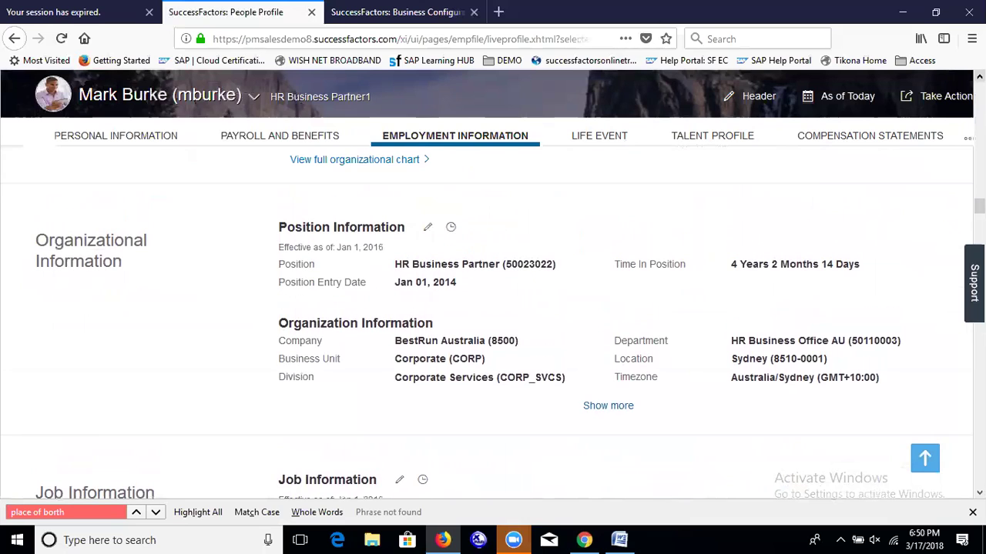
{"action": "scroll", "coordinate": [492, 323], "scroll_direction": "up", "scroll_amount": 3}
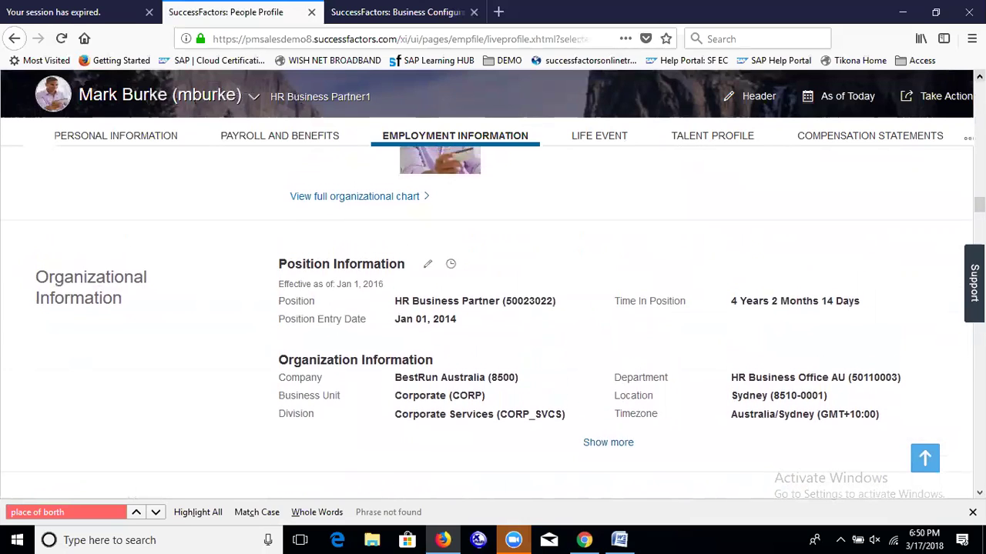
{"action": "scroll", "coordinate": [493, 307], "scroll_direction": "up", "scroll_amount": 10}
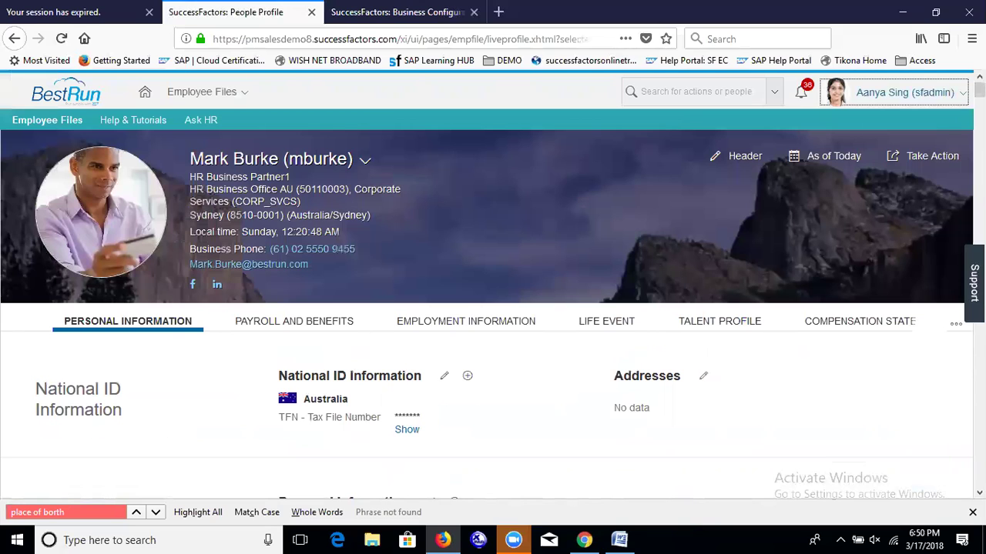
Proxy as the employee's supervisor using Proxy Now.
{"action": "left_click", "coordinate": [905, 92]}
{"action": "left_click", "coordinate": [893, 119]}
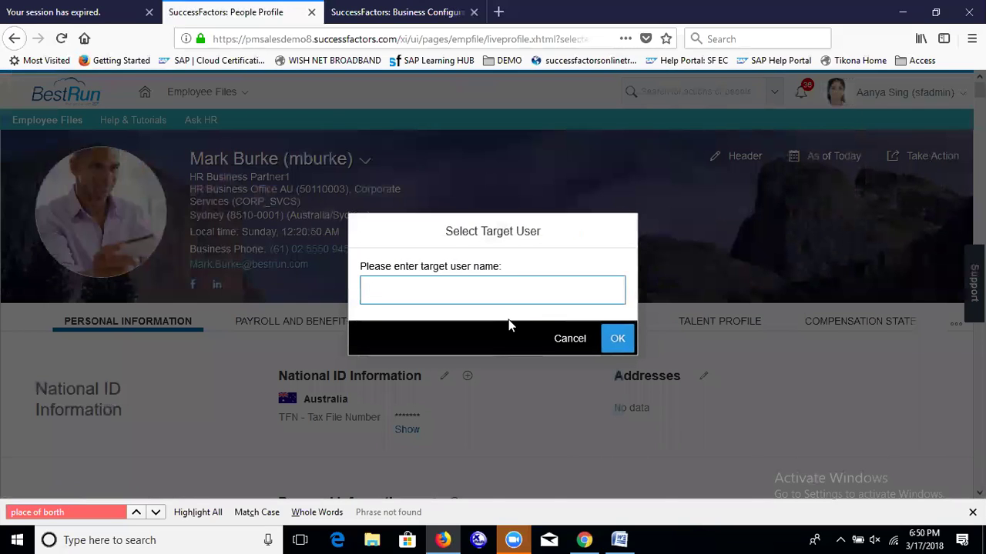
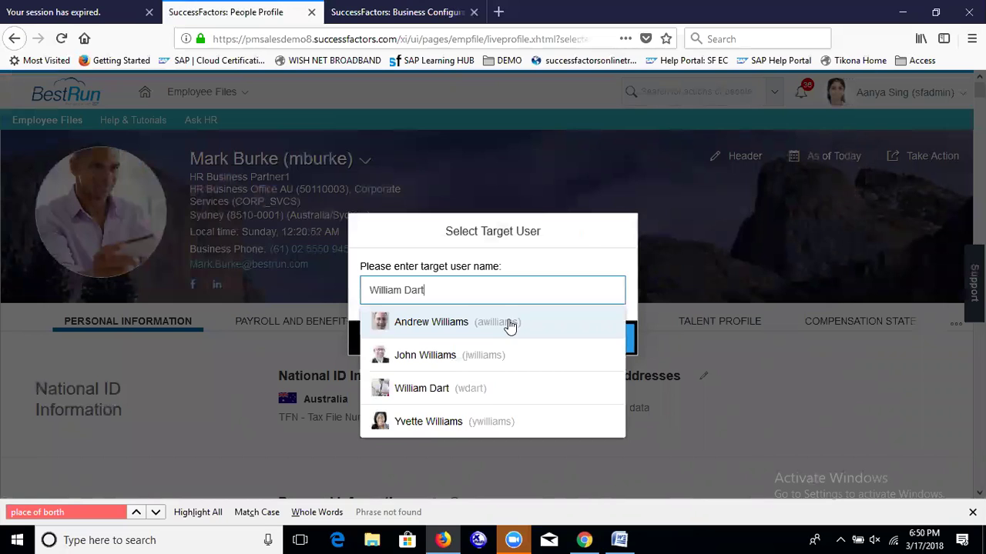
{"action": "left_click", "coordinate": [432, 398]}
{"action": "left_click", "coordinate": [616, 344]}
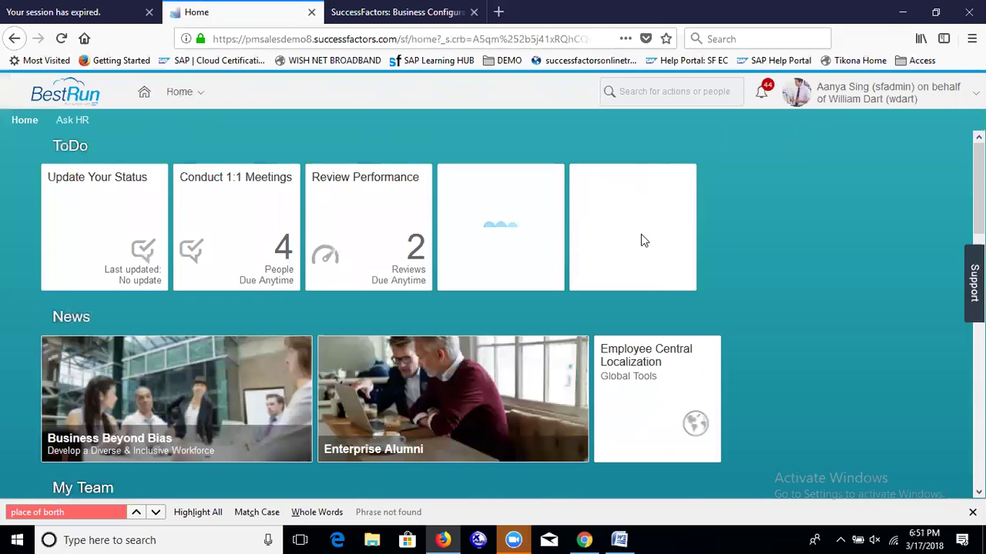
Search for the employee by first name and open their profile while proxied.
{"action": "left_click", "coordinate": [653, 93]}
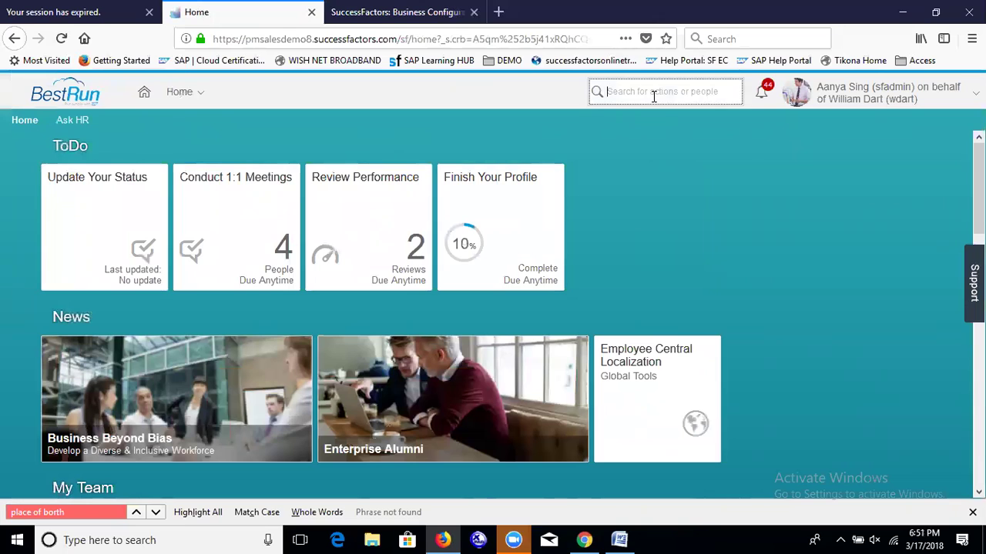
{"action": "type", "text": "mark"}
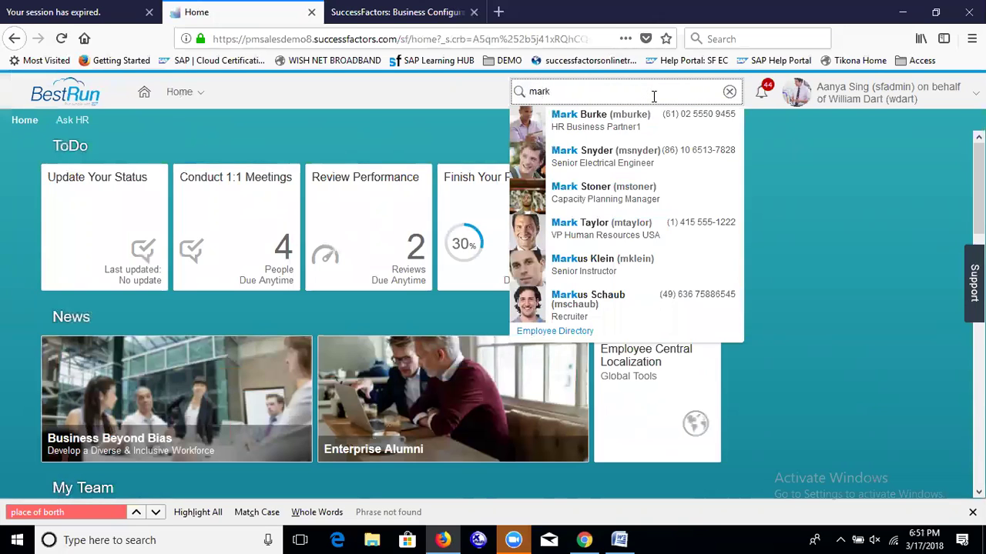
{"action": "left_click", "coordinate": [602, 123]}
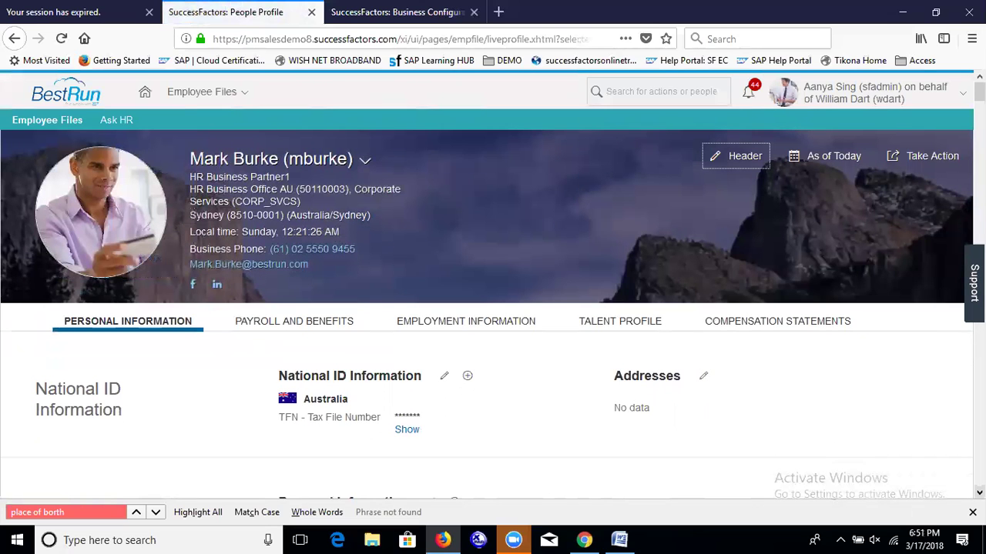
{"action": "scroll", "coordinate": [493, 282], "scroll_direction": "down", "scroll_amount": 5}
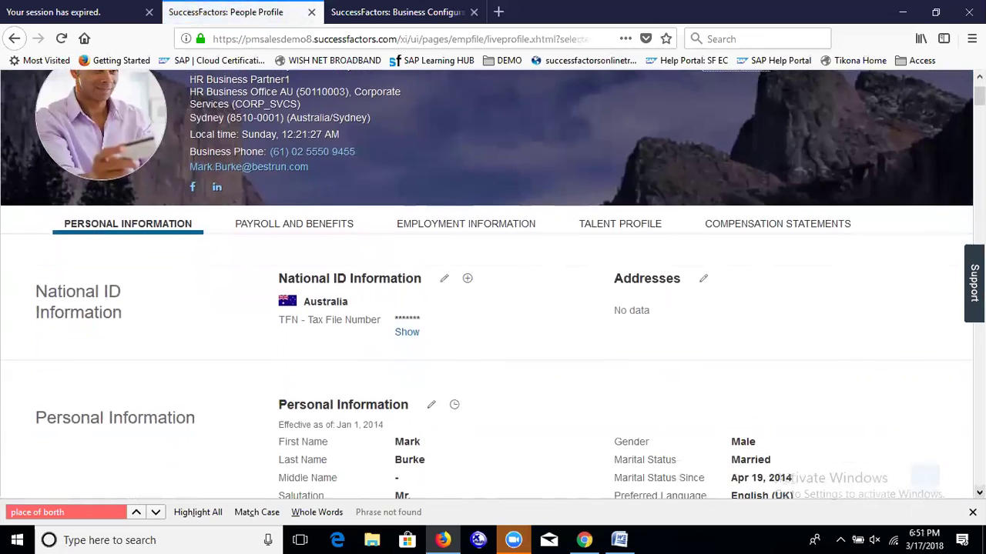
{"action": "scroll", "coordinate": [493, 282], "scroll_direction": "down", "scroll_amount": 4}
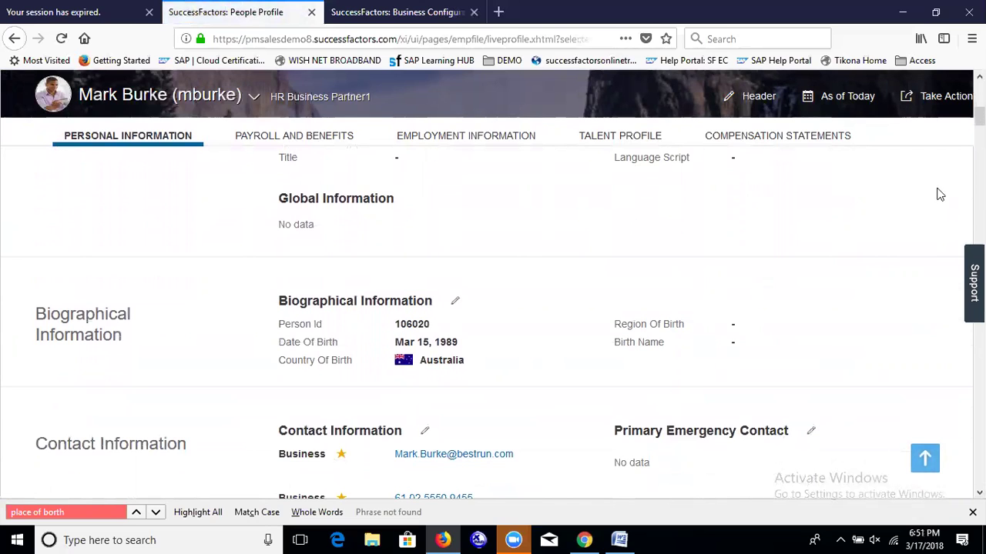
{"action": "scroll", "coordinate": [493, 282], "scroll_direction": "up", "scroll_amount": 4}
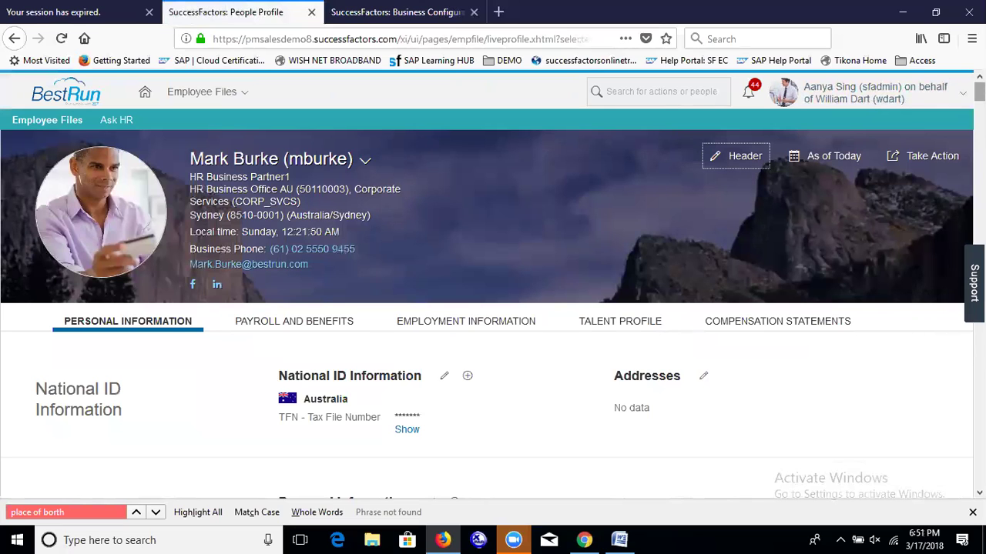
{"action": "scroll", "coordinate": [503, 326], "scroll_direction": "down", "scroll_amount": 6}
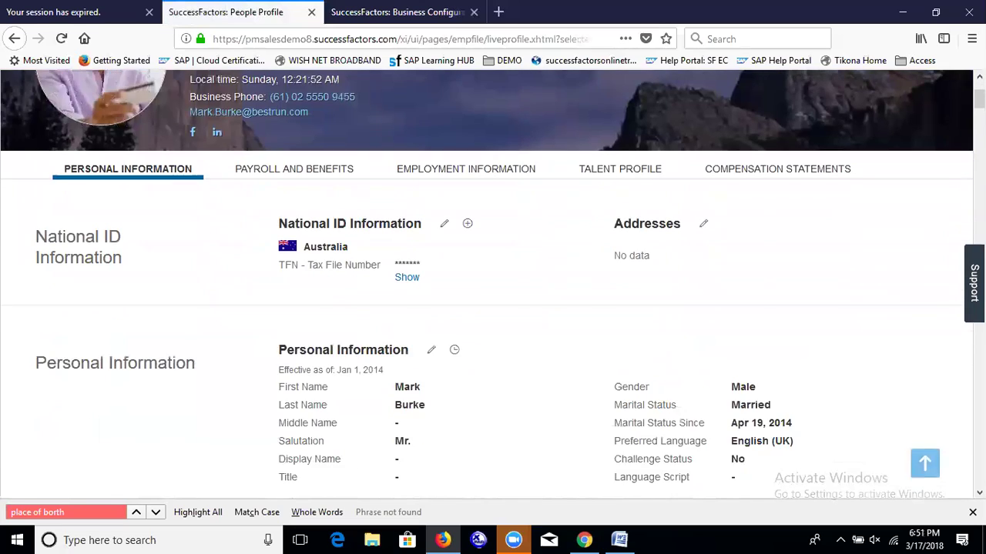
{"action": "scroll", "coordinate": [492, 303], "scroll_direction": "down", "scroll_amount": 1}
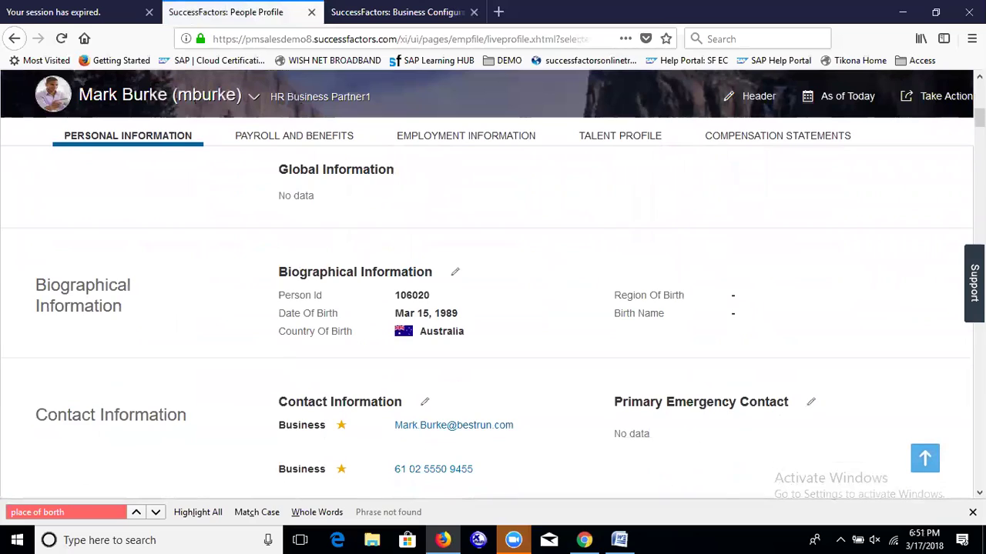